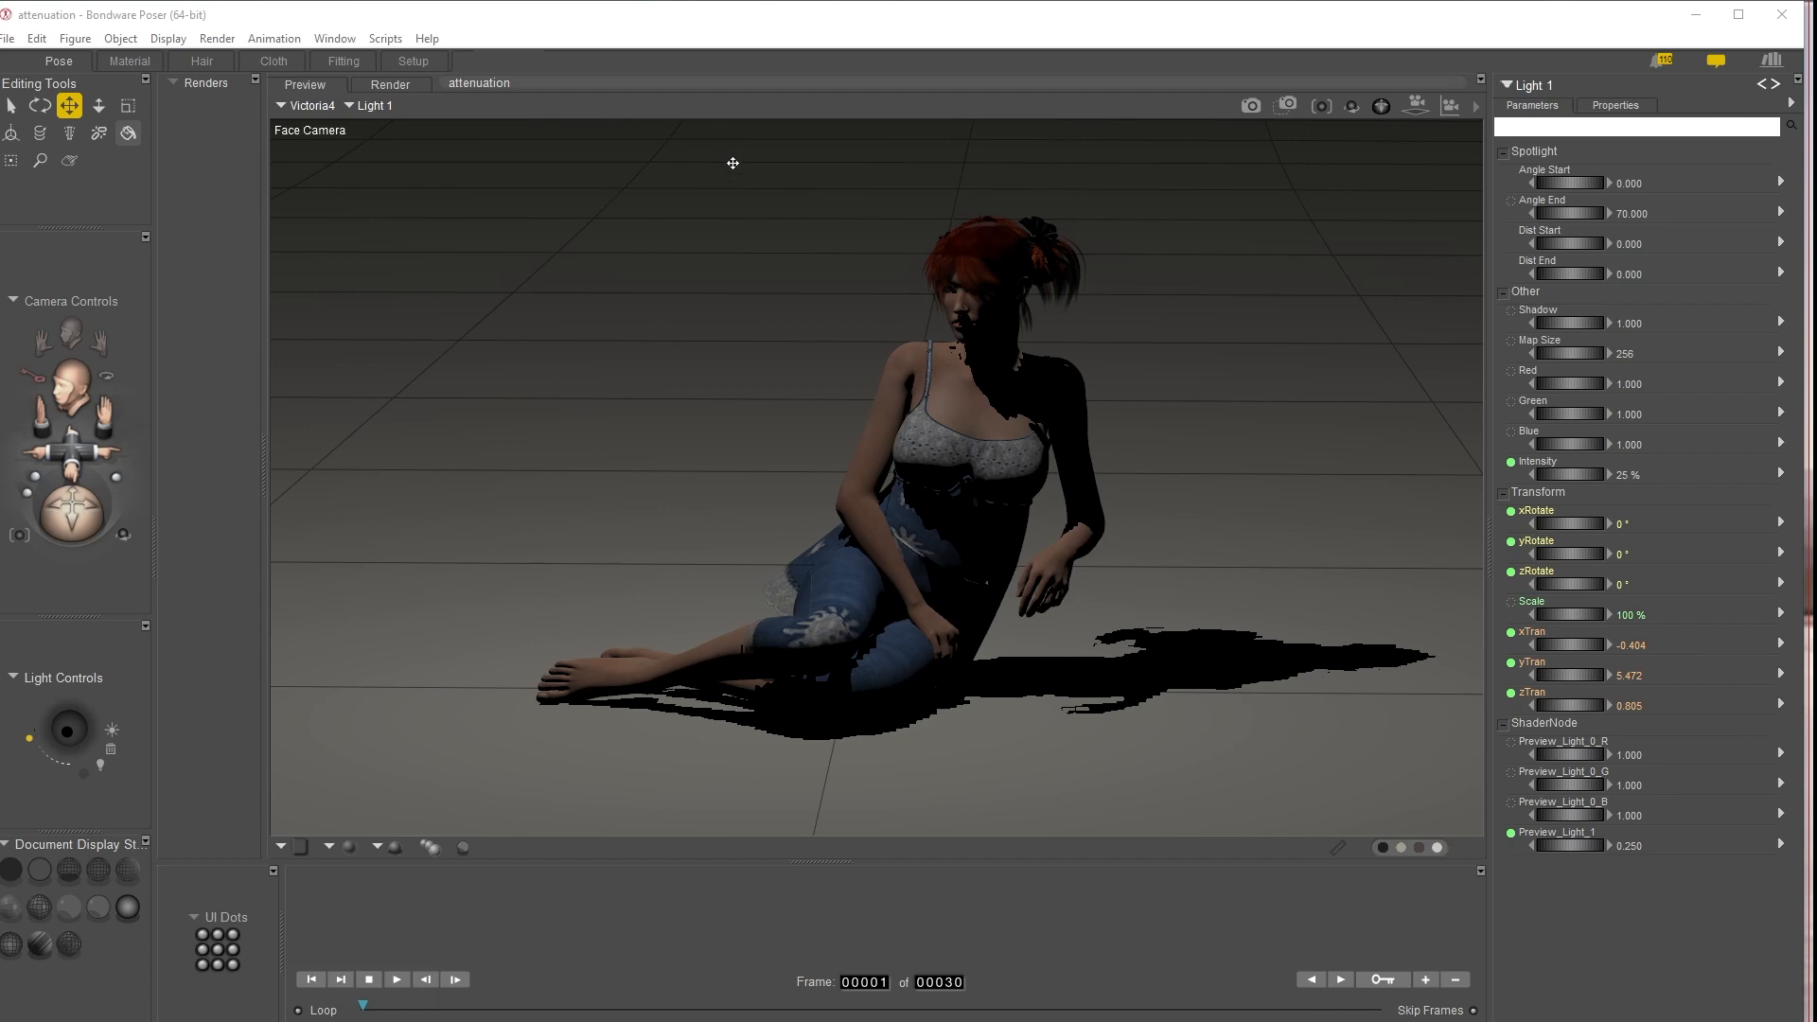
Examine Light 1's placement relative to the figure from the Top, Front, Main and Aux cameras, returning to the Face Camera
left_click(841, 206)
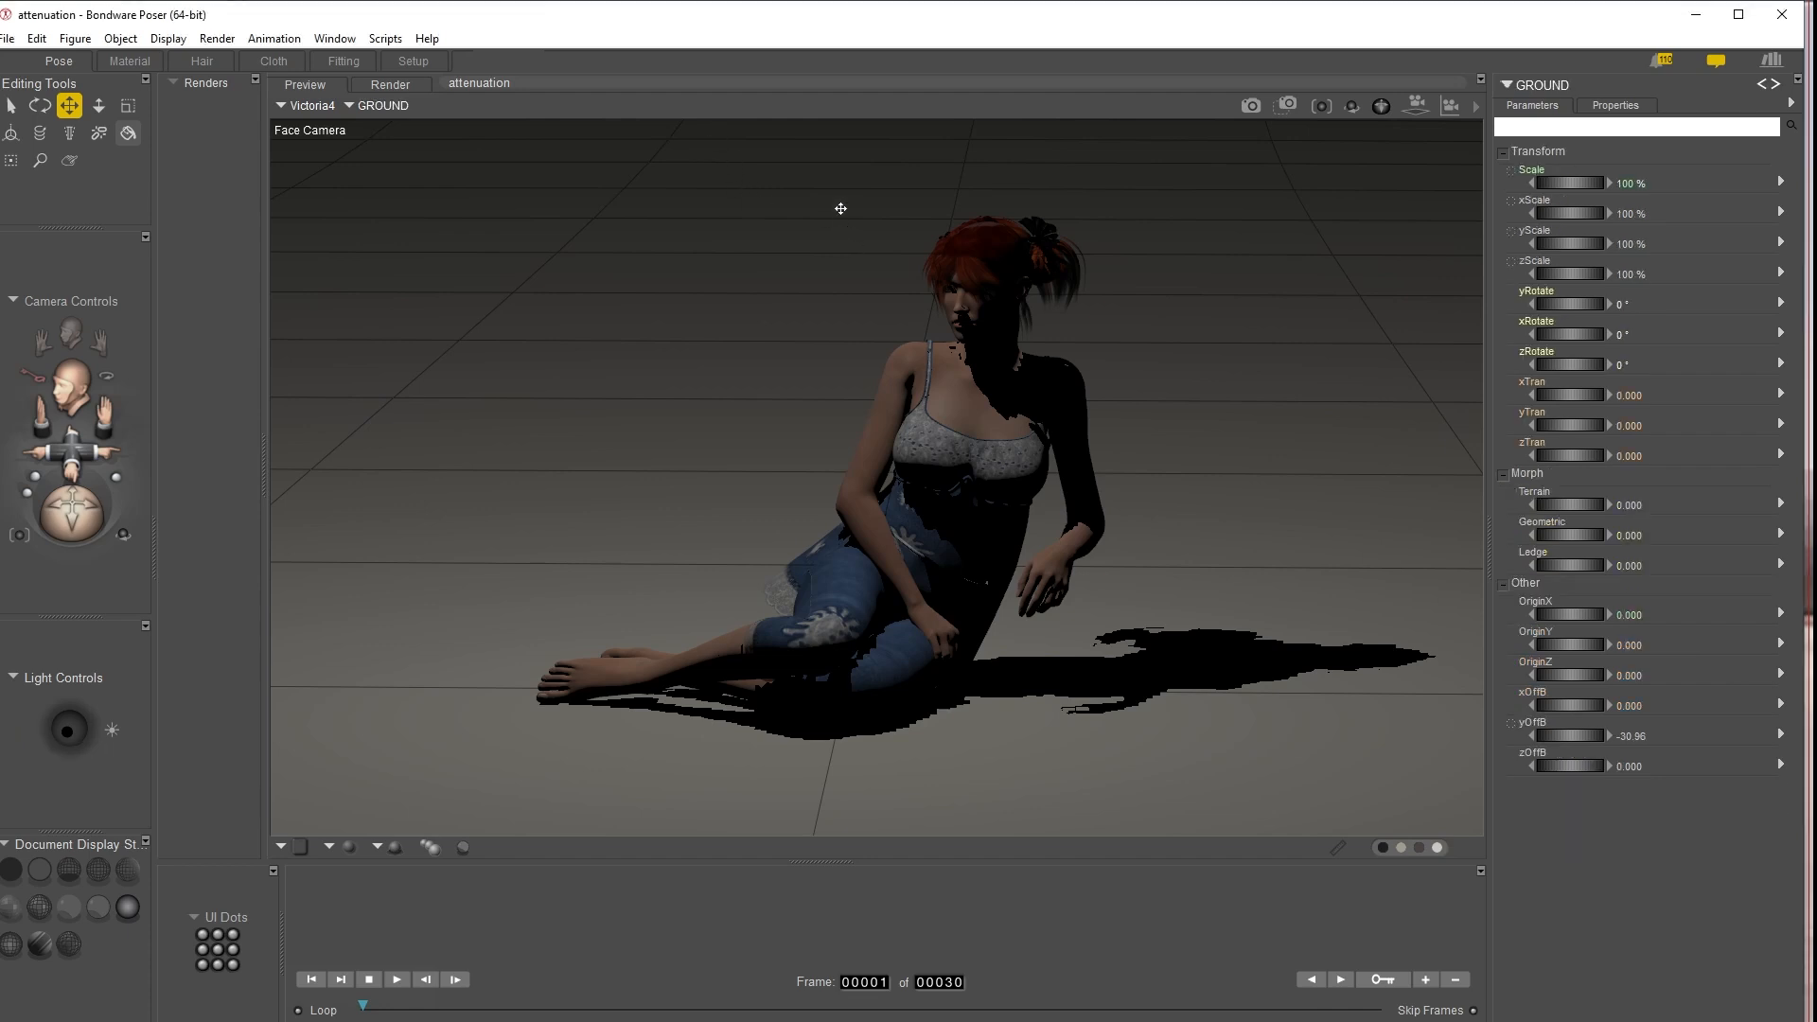
key("ctrl+t")
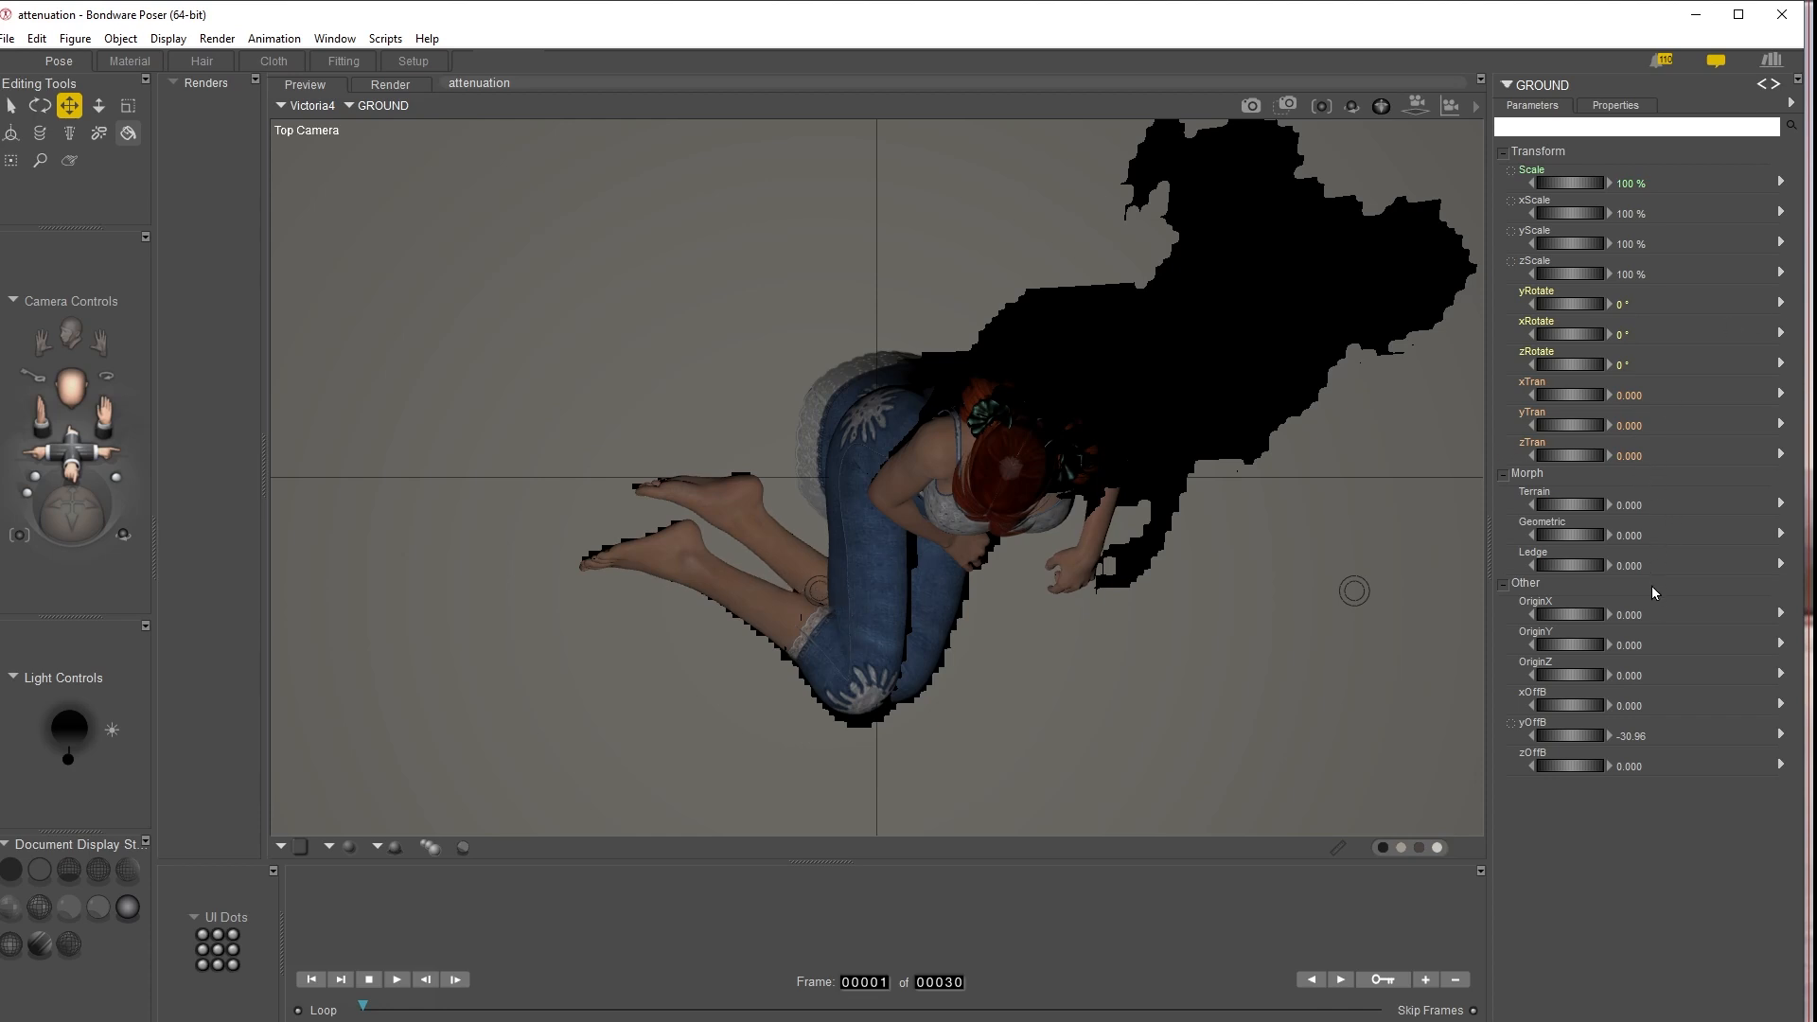
left_click(818, 584)
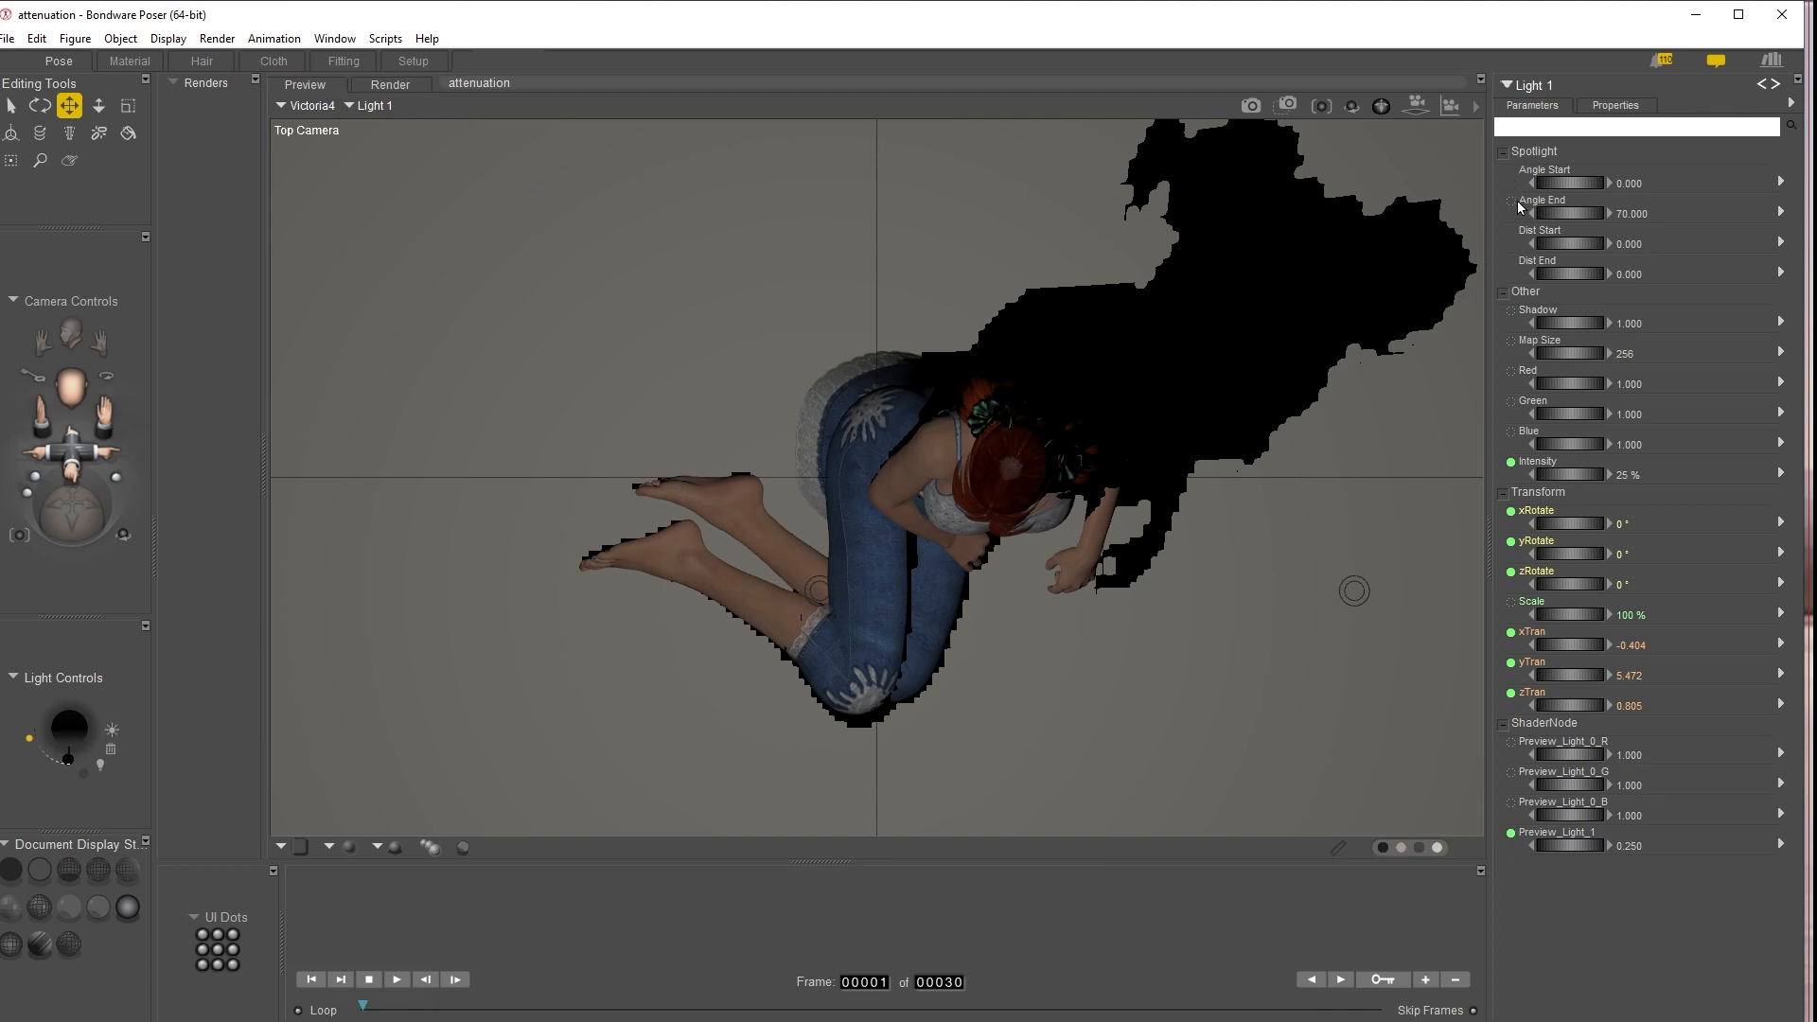
key("ctrl+f")
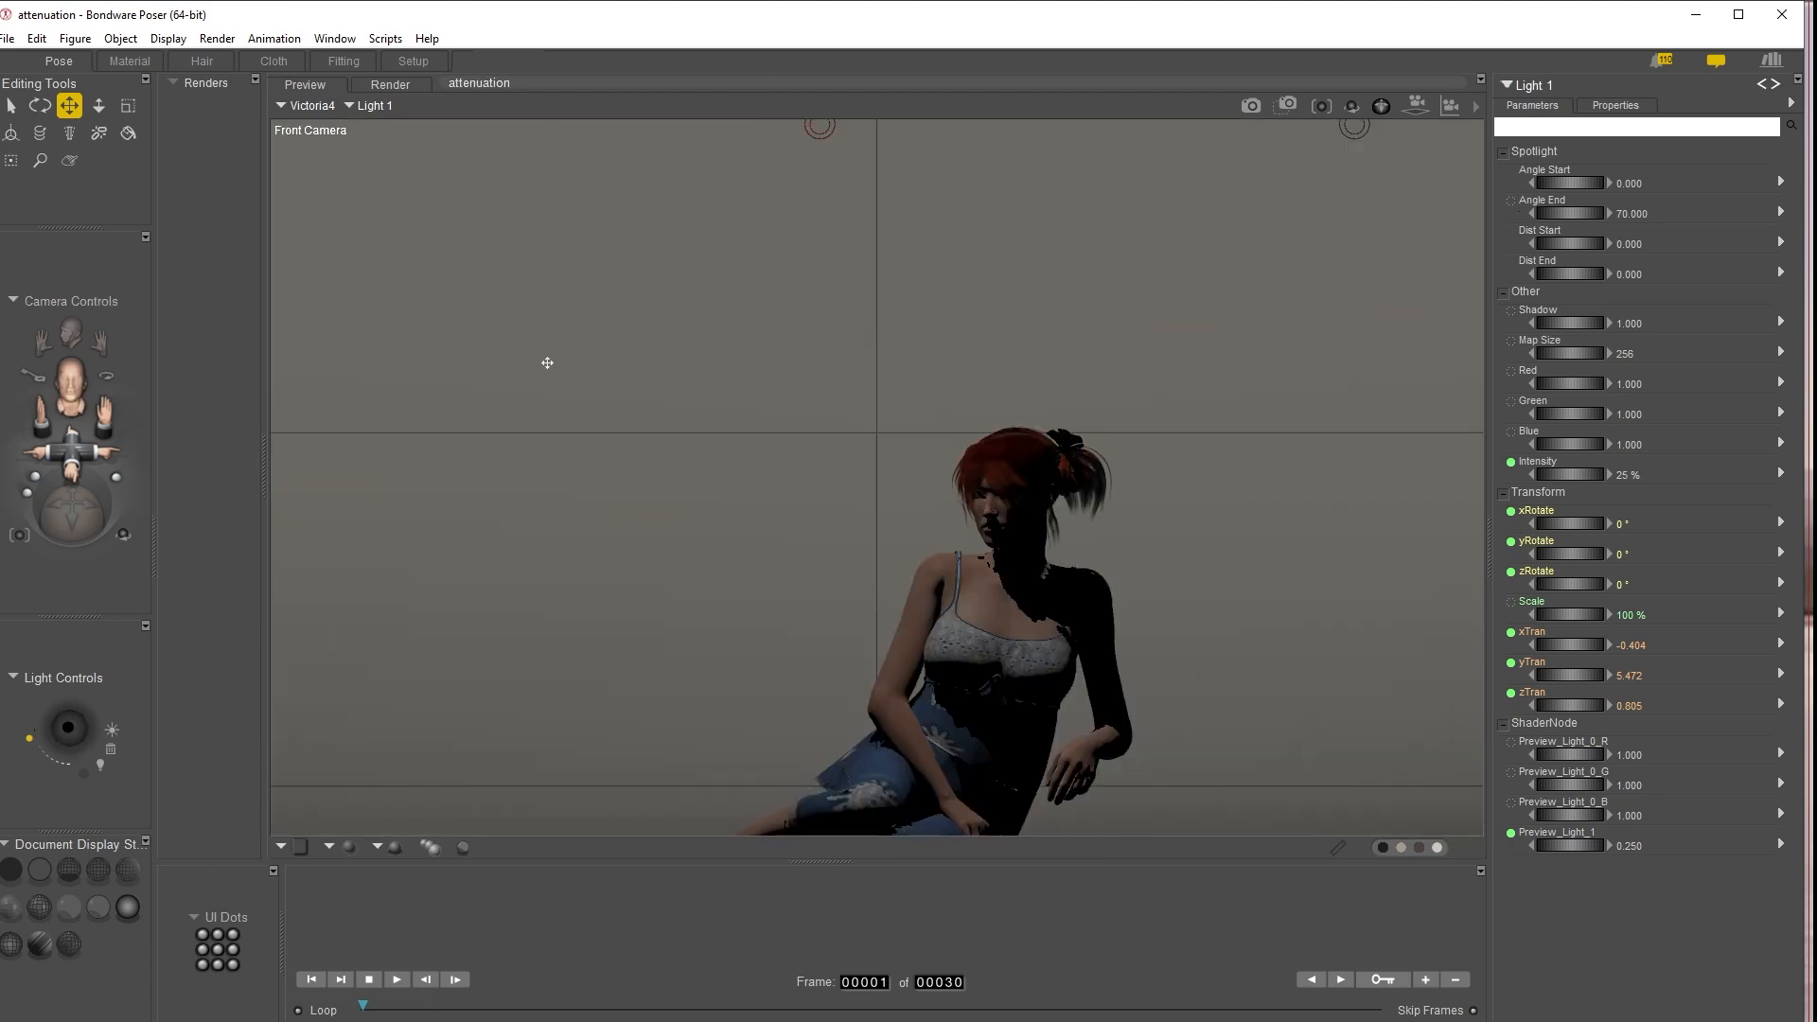
key("ctrl+m")
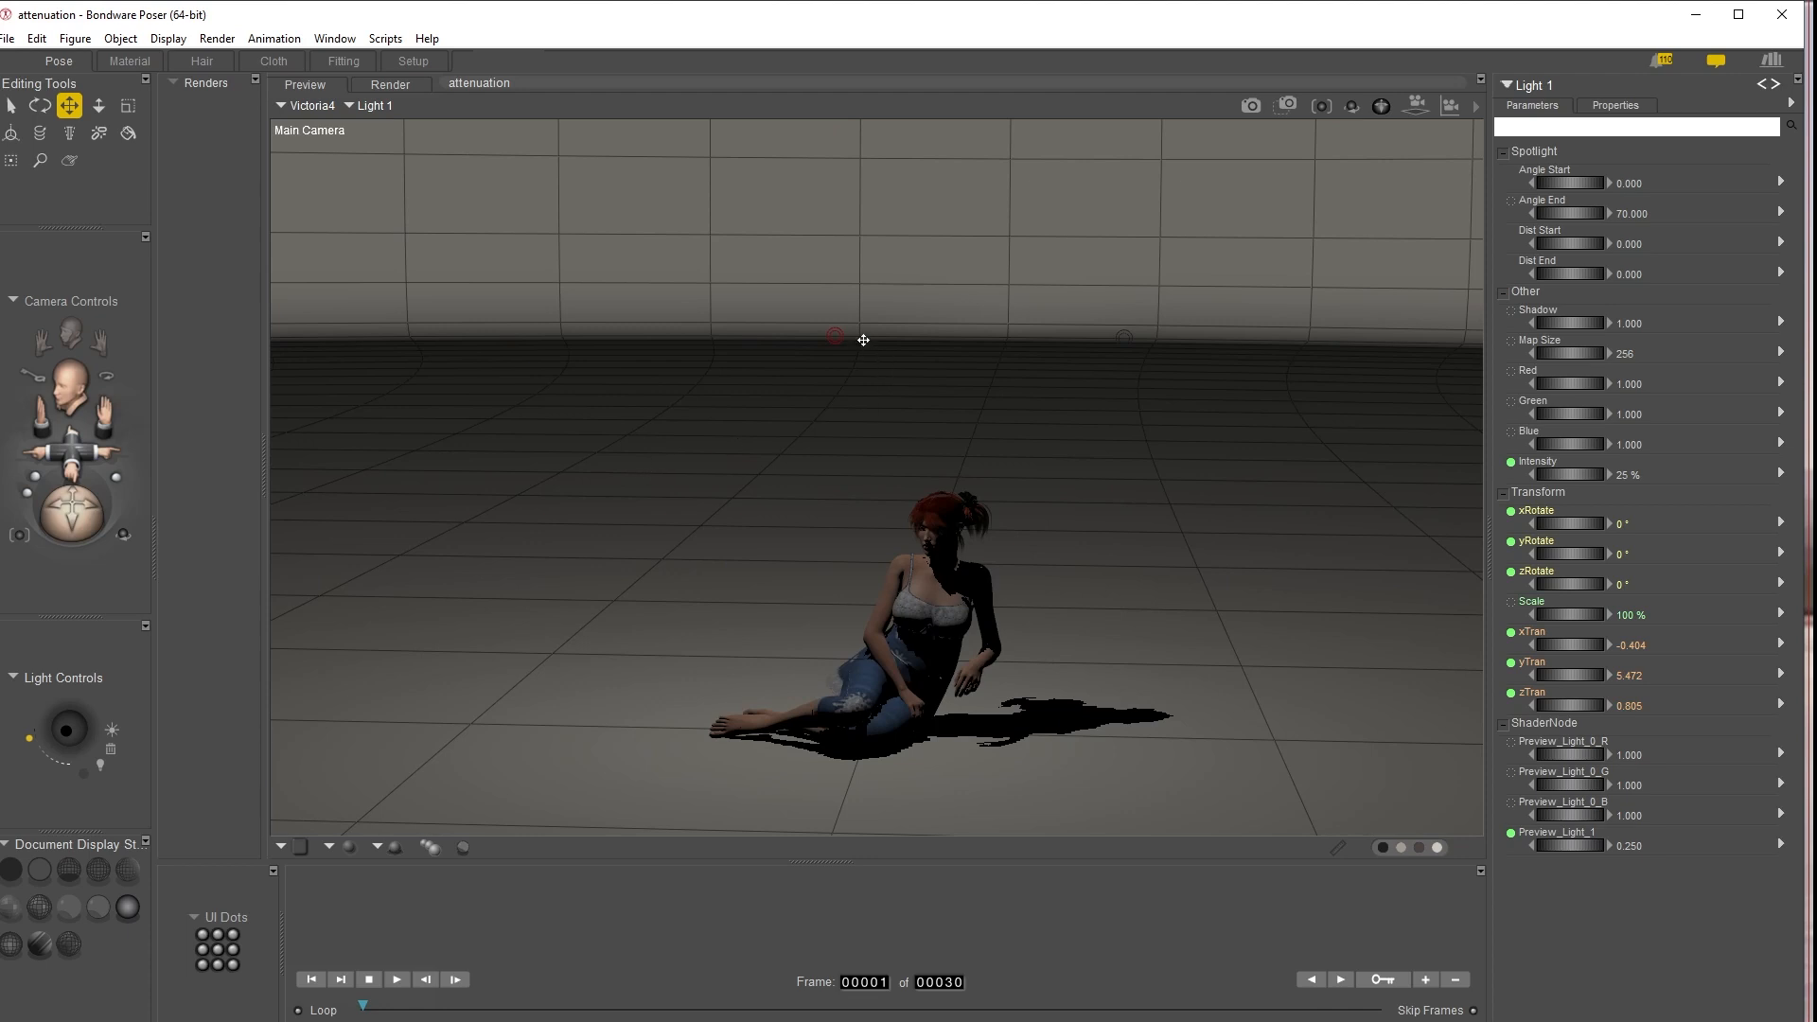
key("ctrl+y")
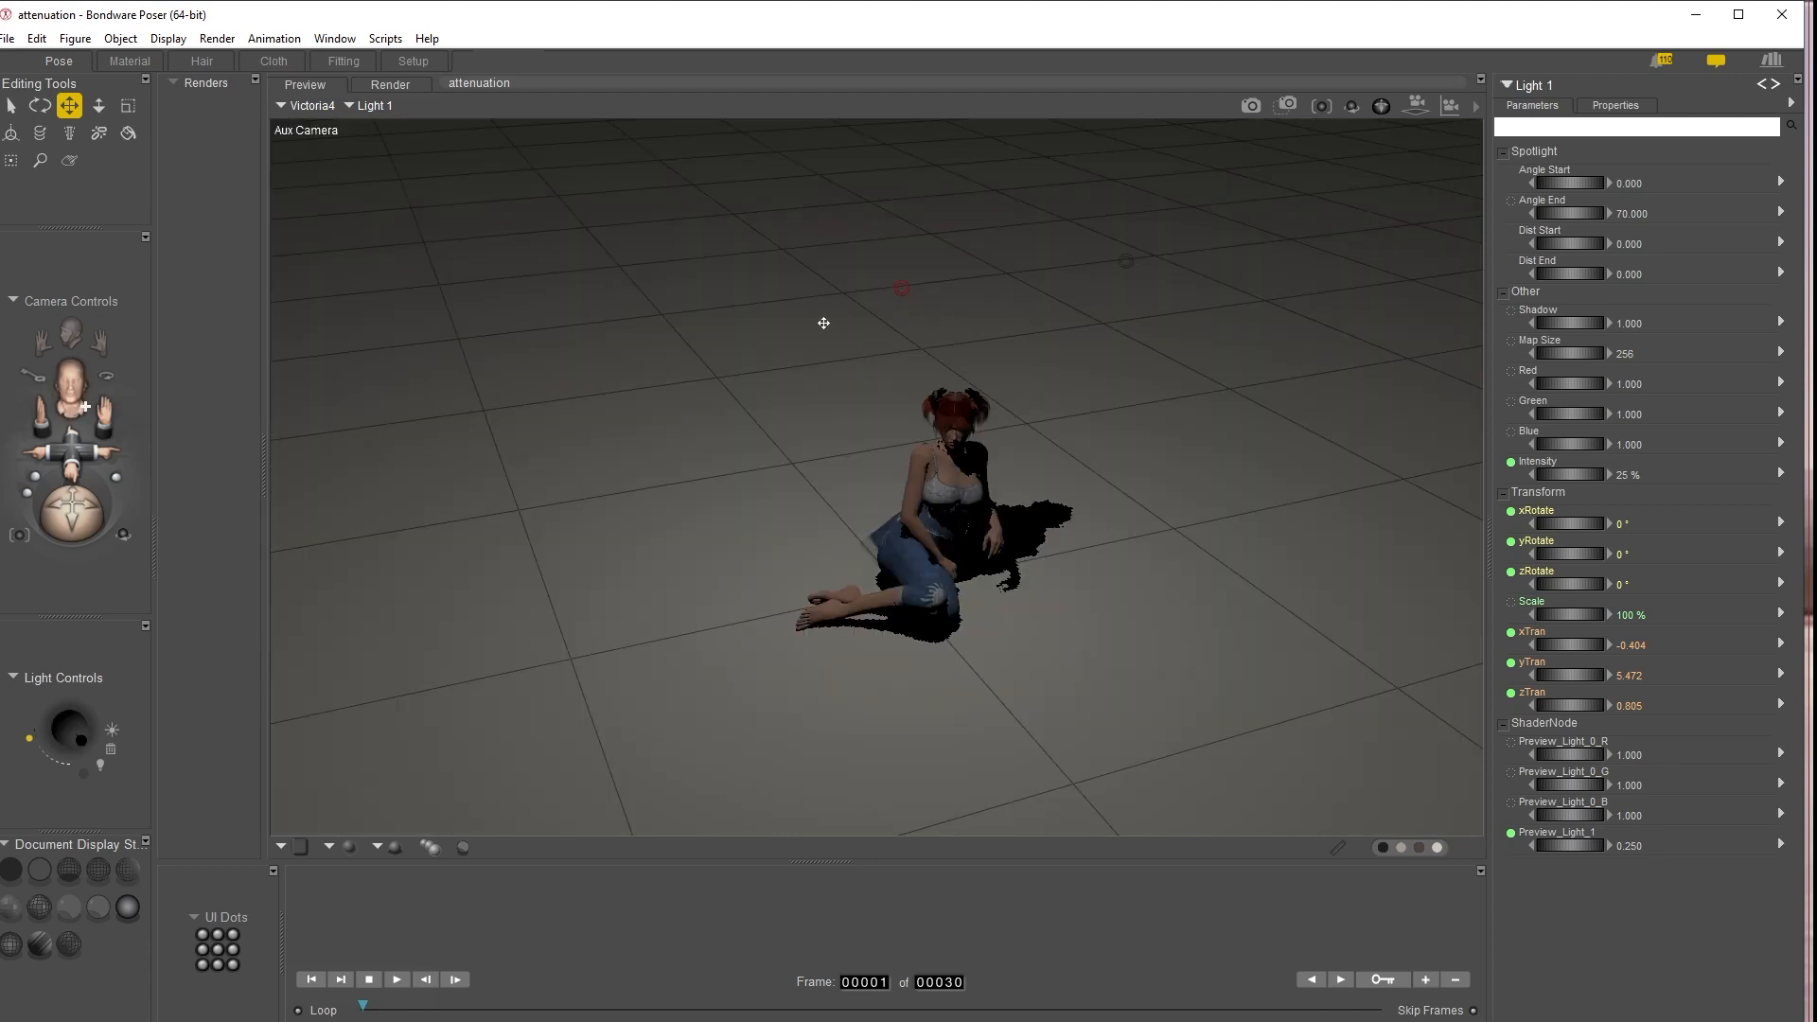
key("ctrl+m")
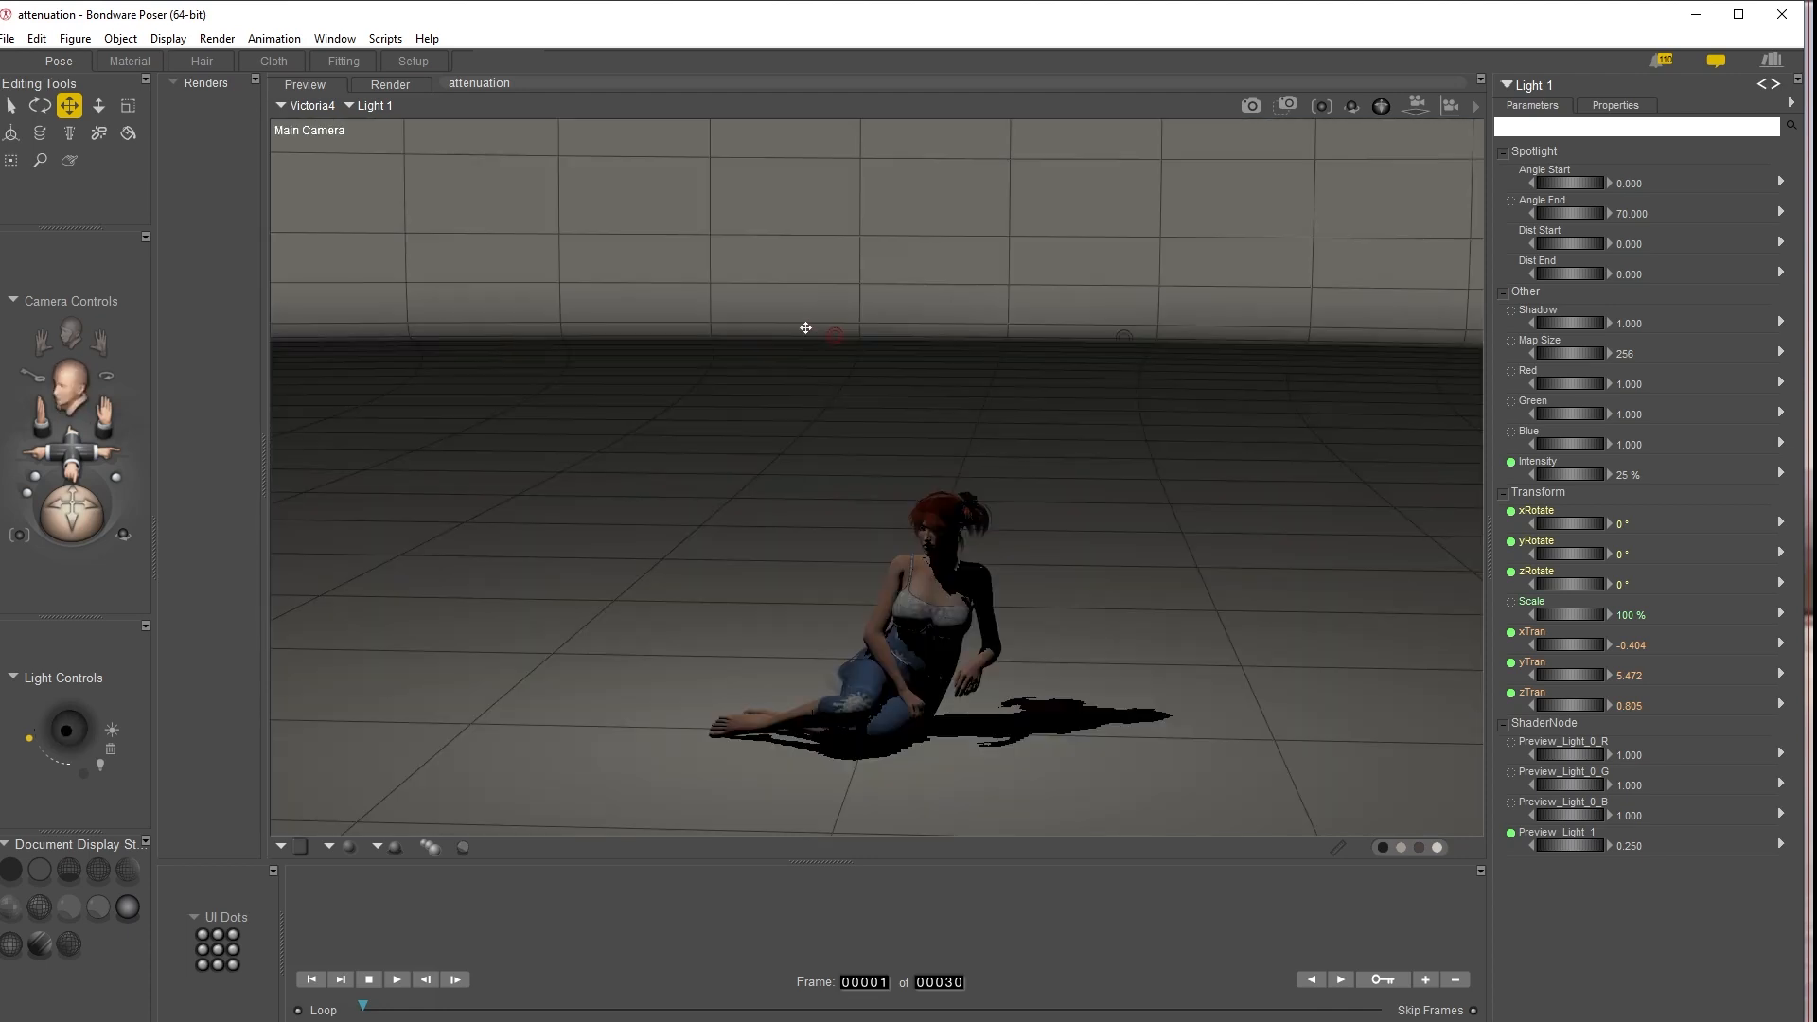
left_click(67, 336)
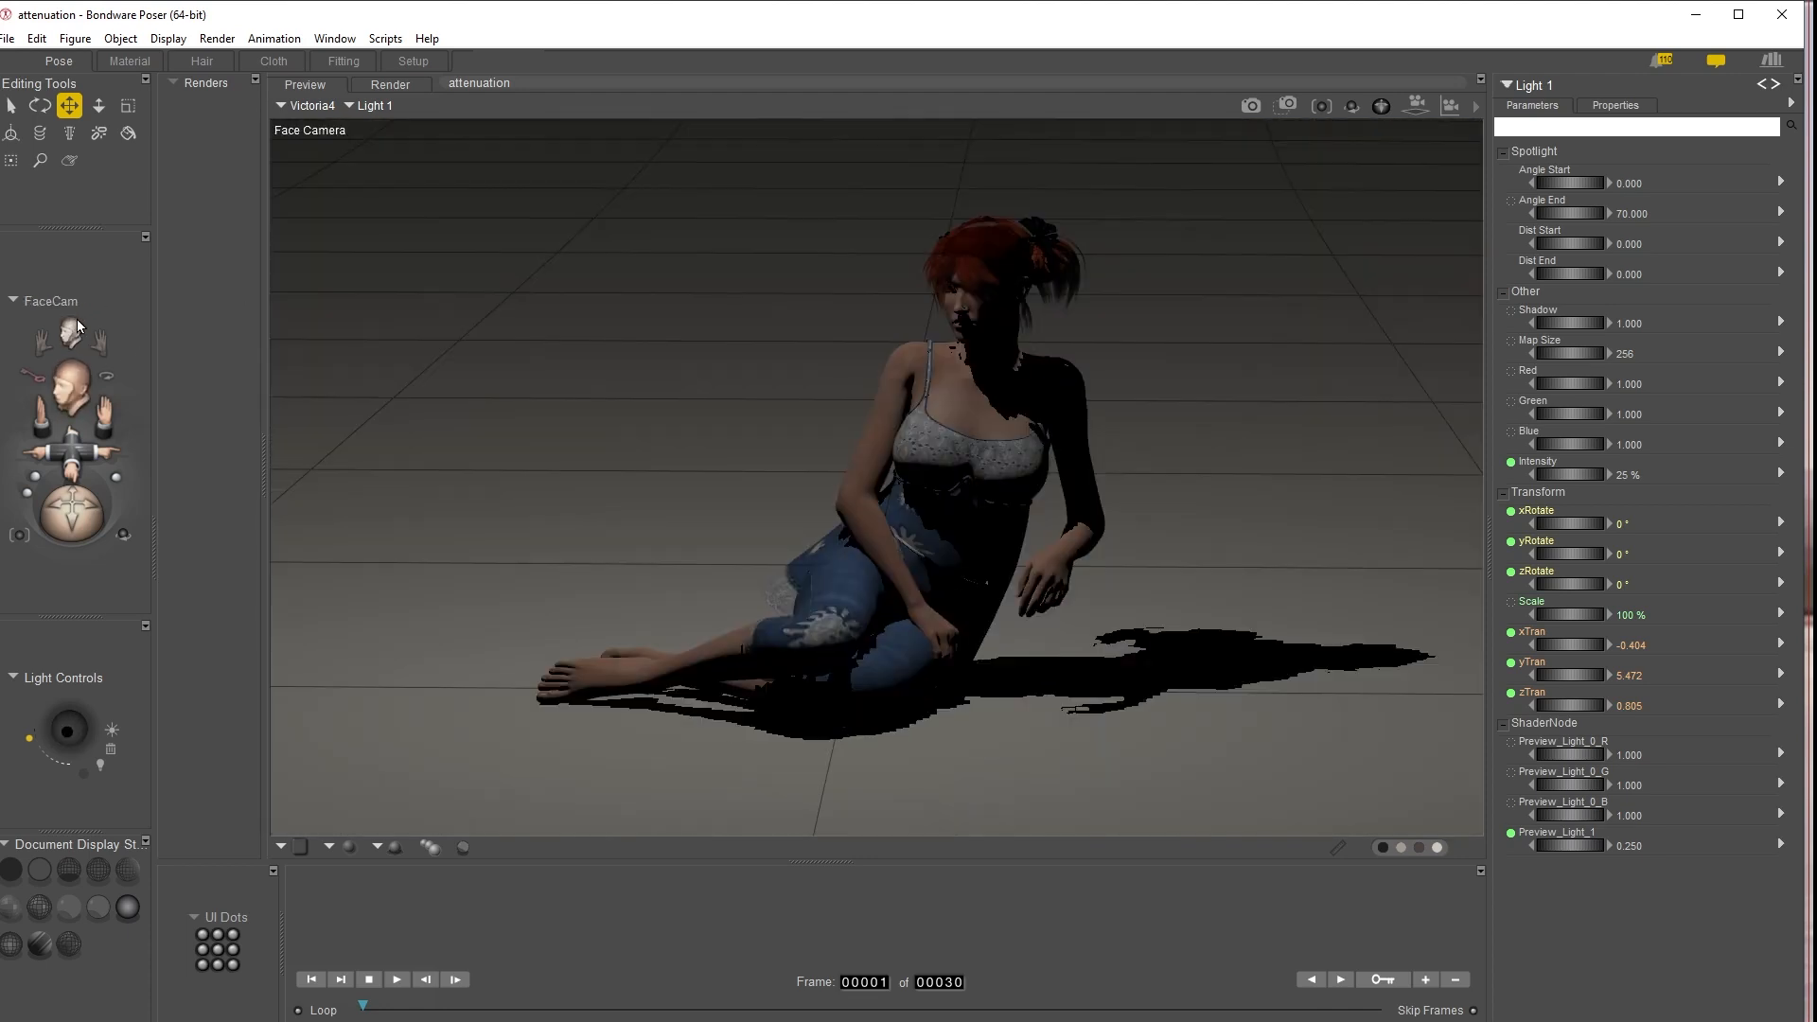
Render the Face Camera view with FireFly and again with SuperFly, and compare the two renders
left_click(1251, 106)
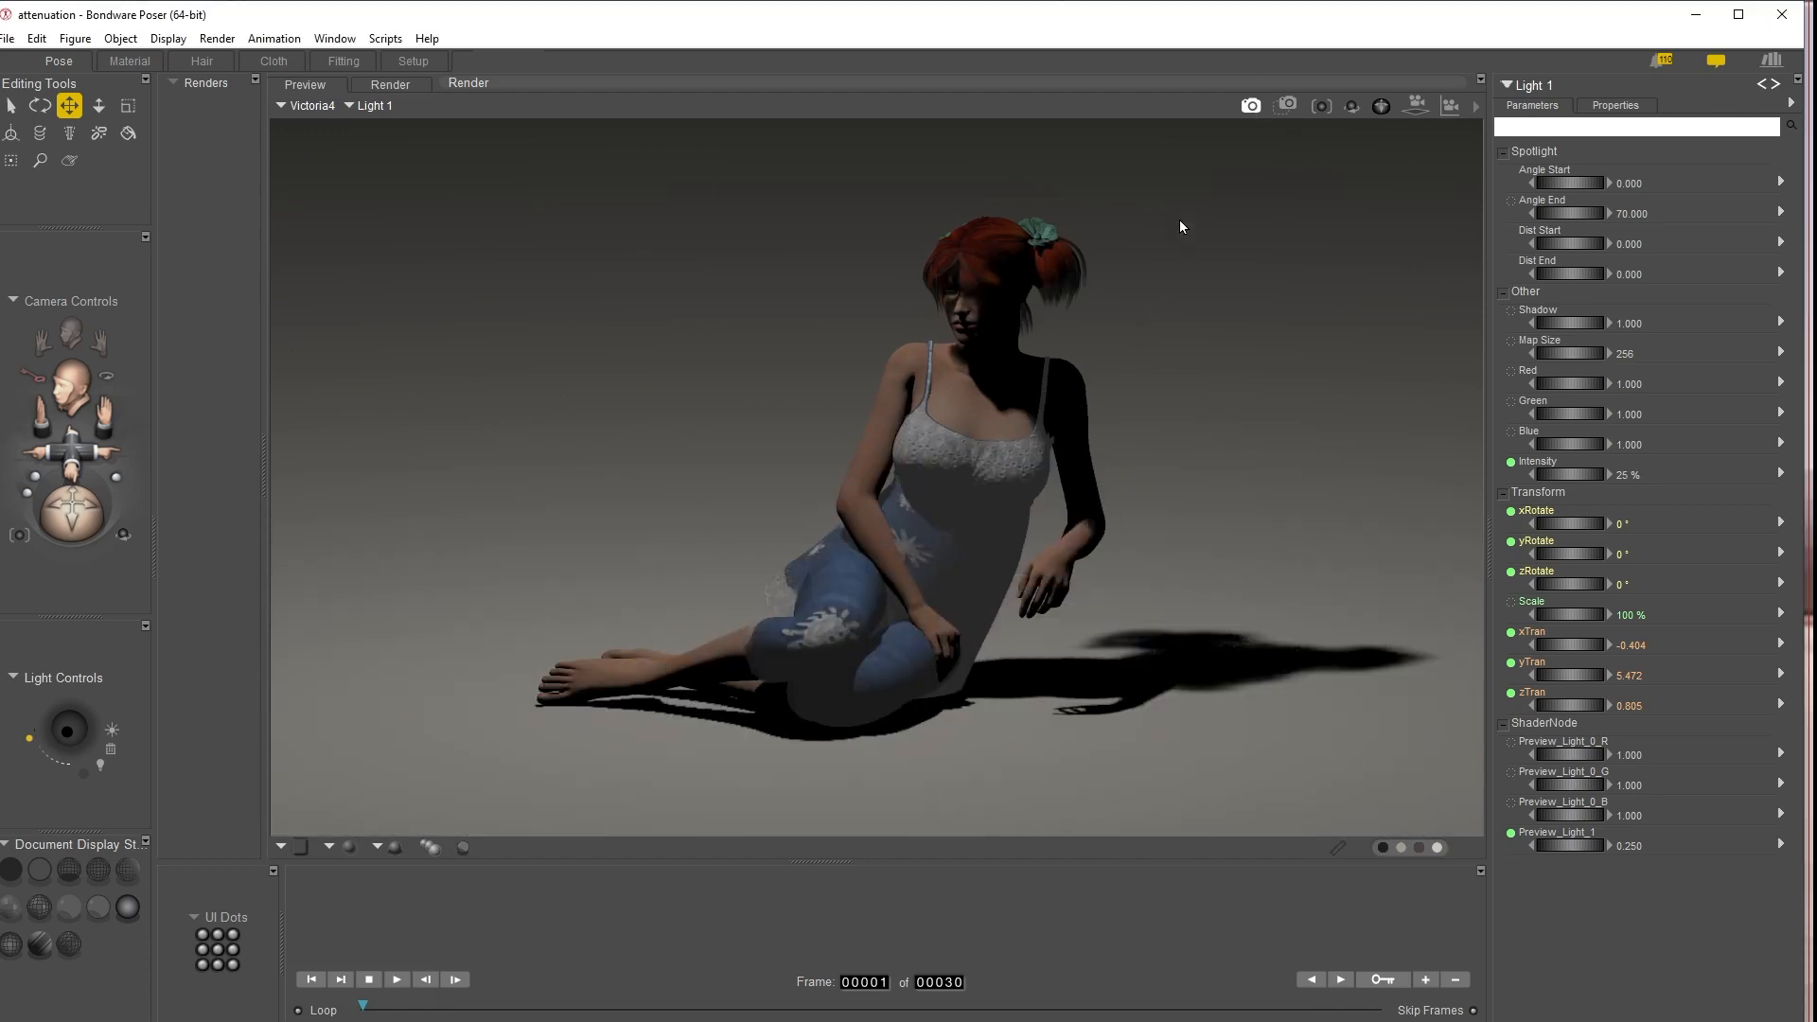
left_click(1477, 107)
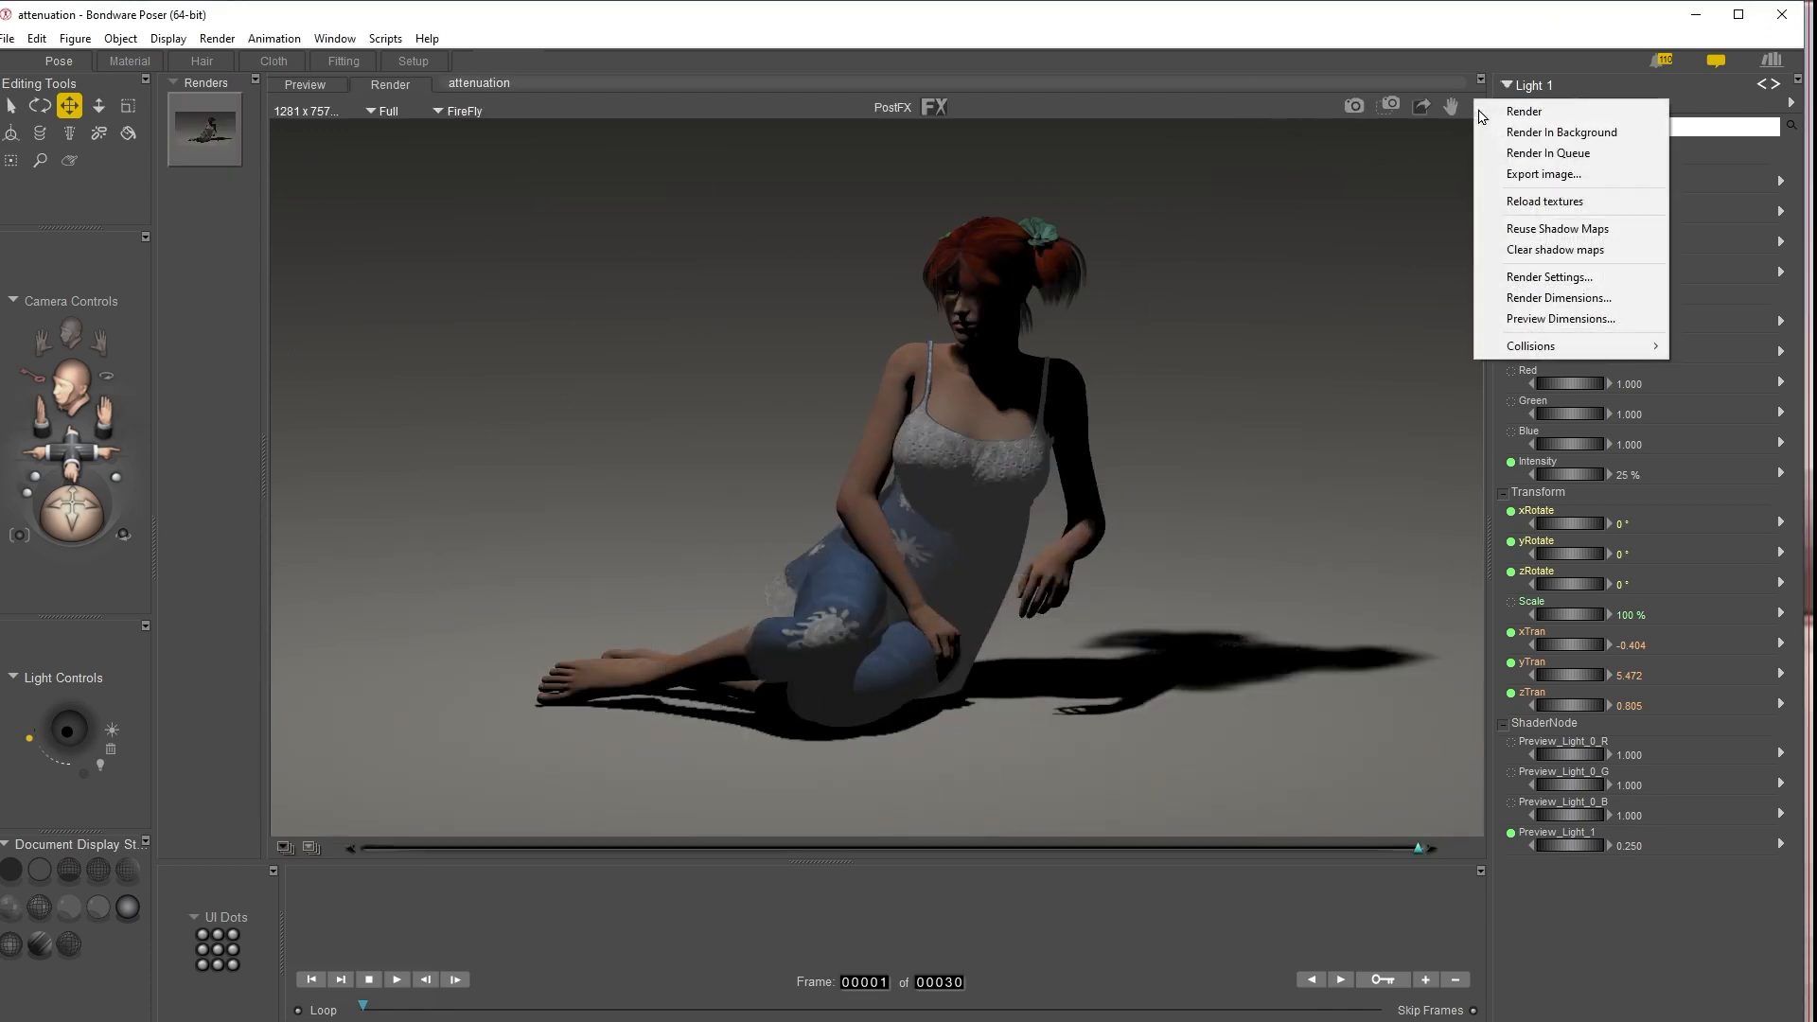
left_click(1586, 278)
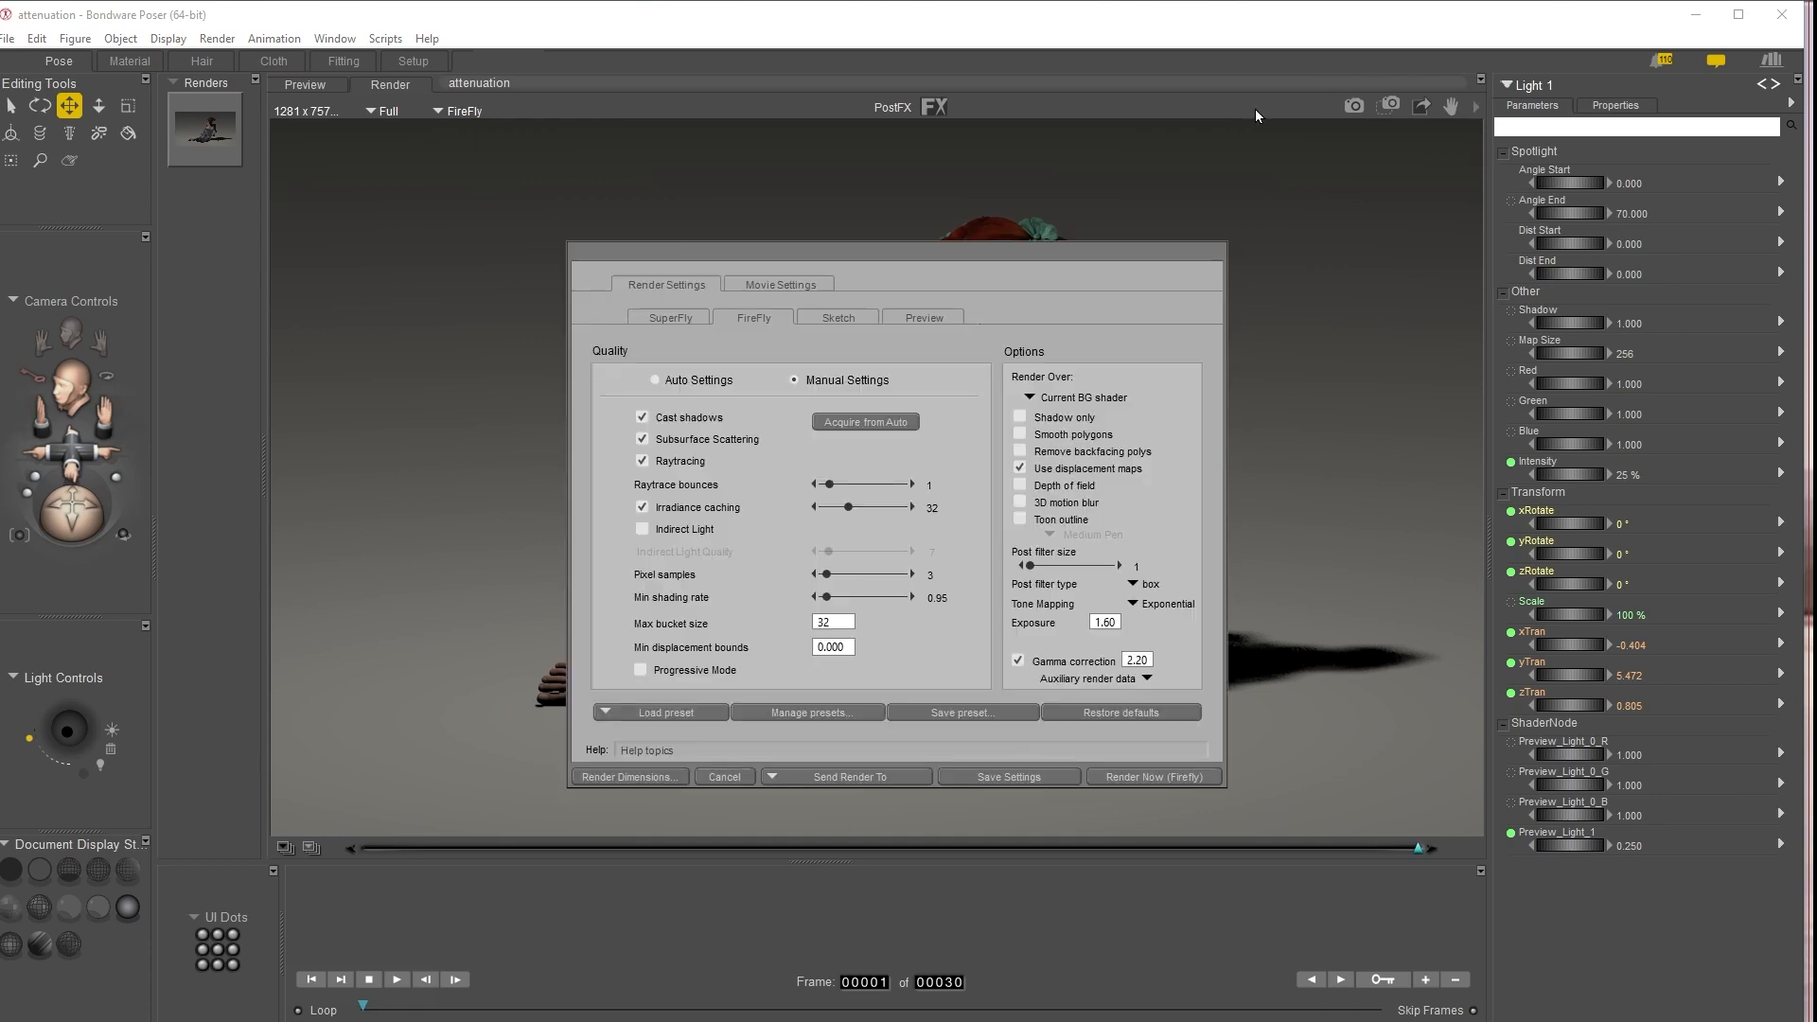
left_click(651, 319)
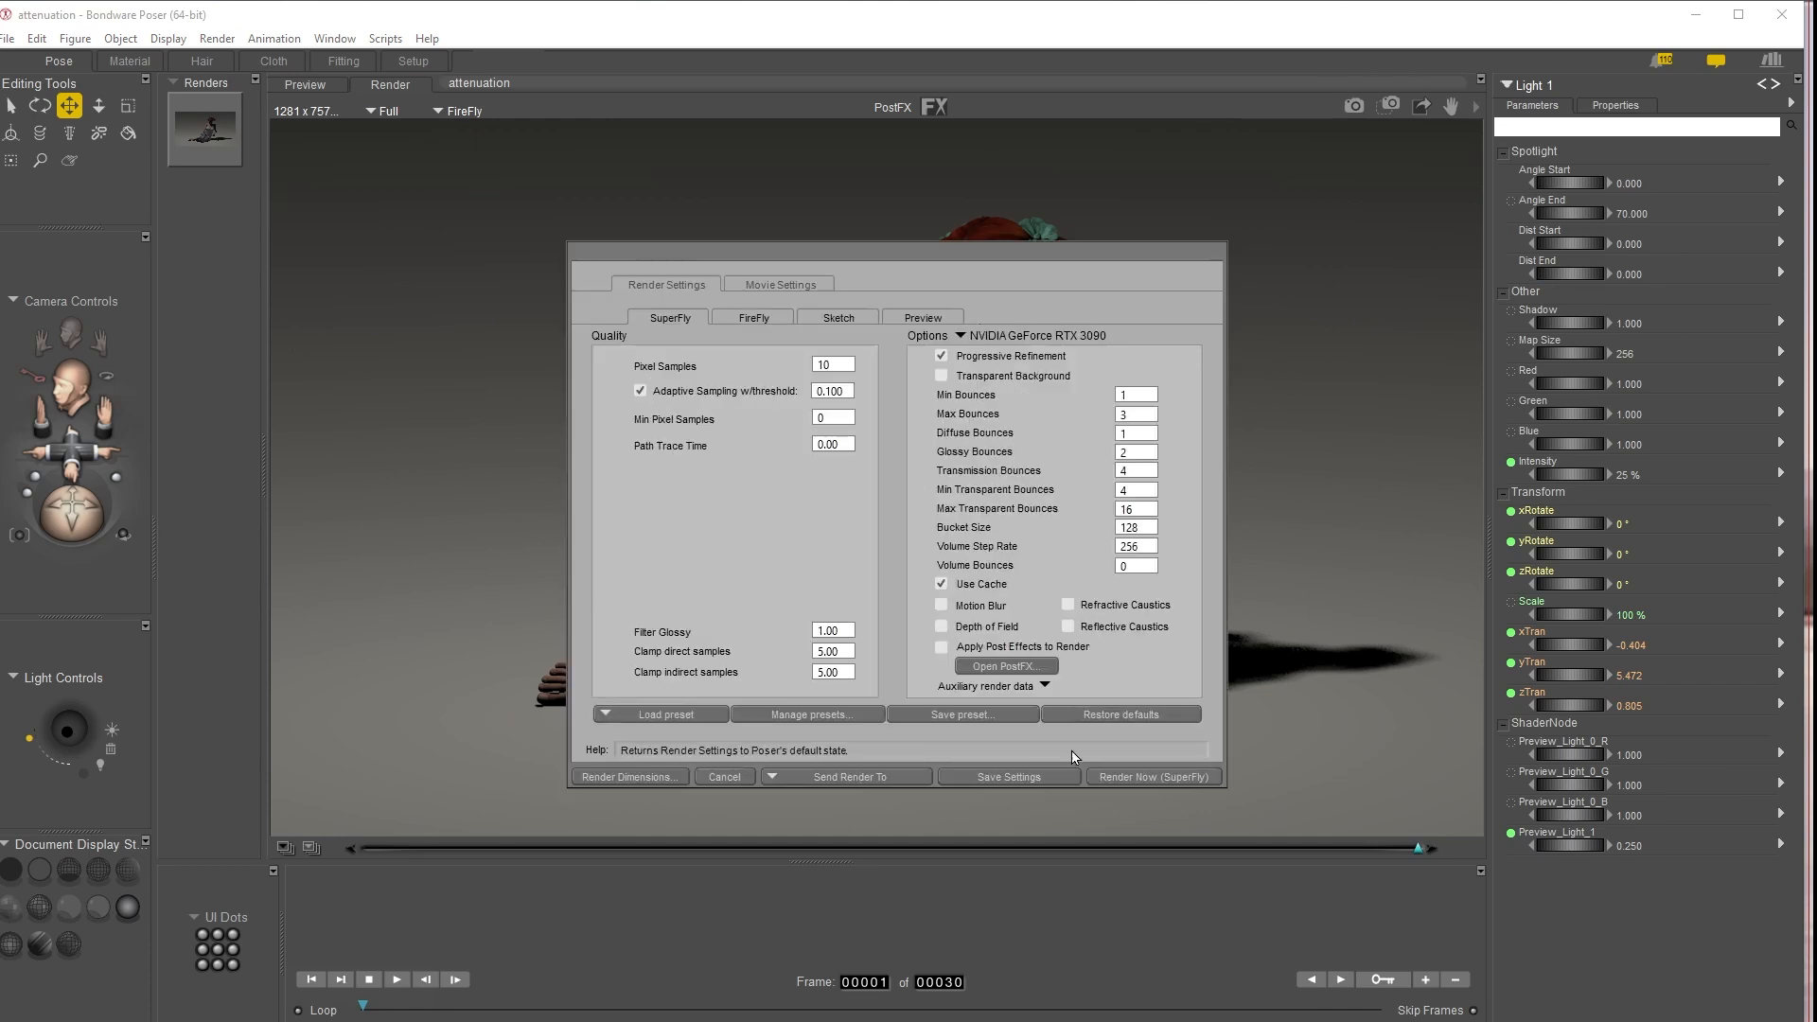
left_click(1153, 777)
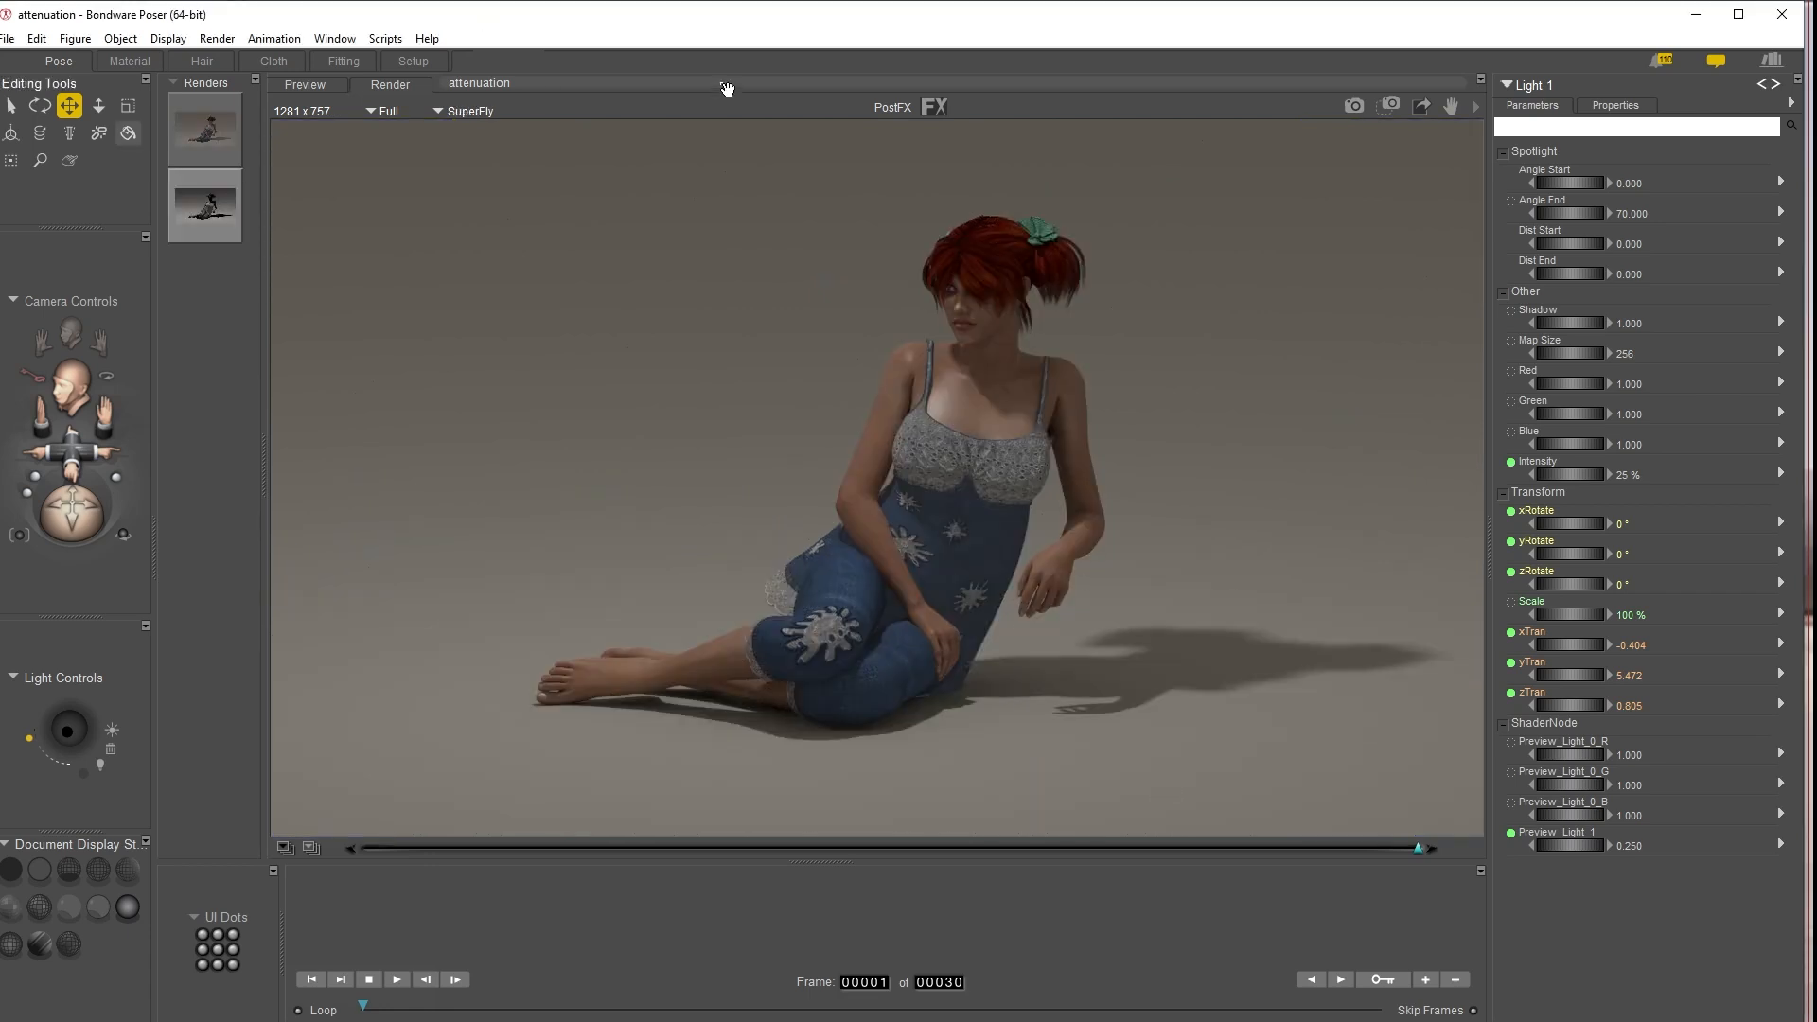
left_click(224, 207)
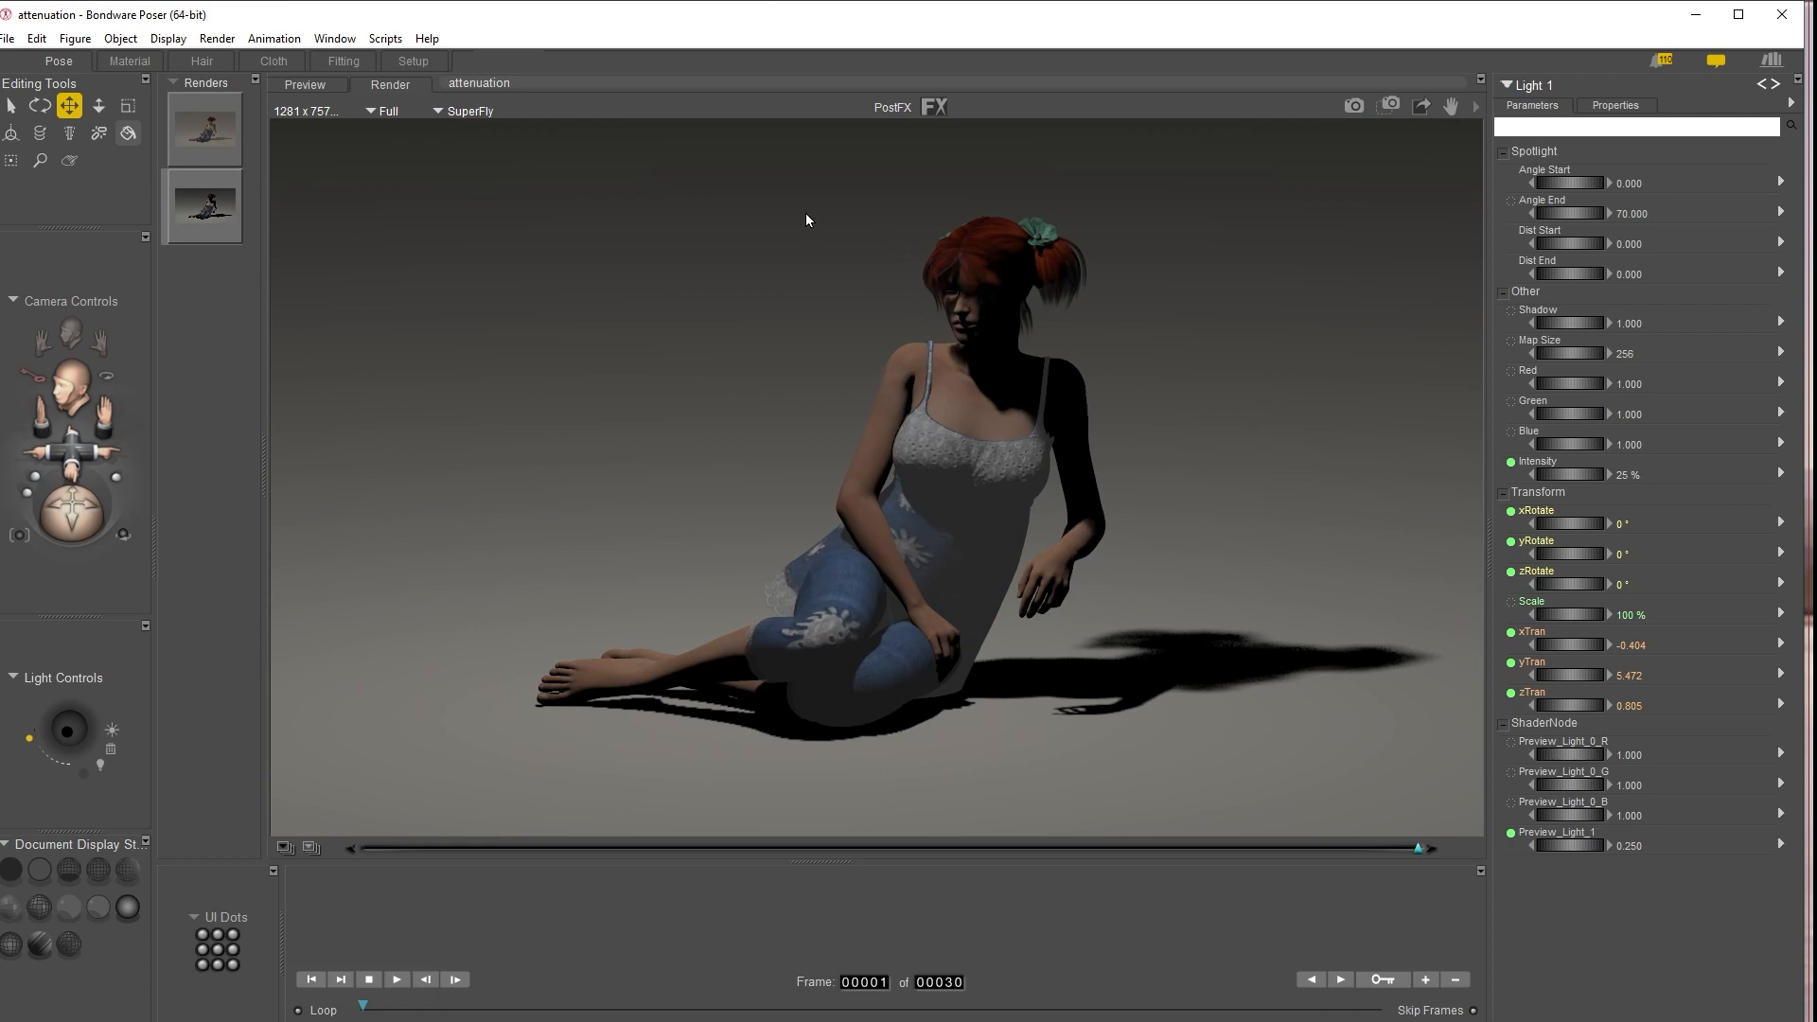
left_click(225, 115)
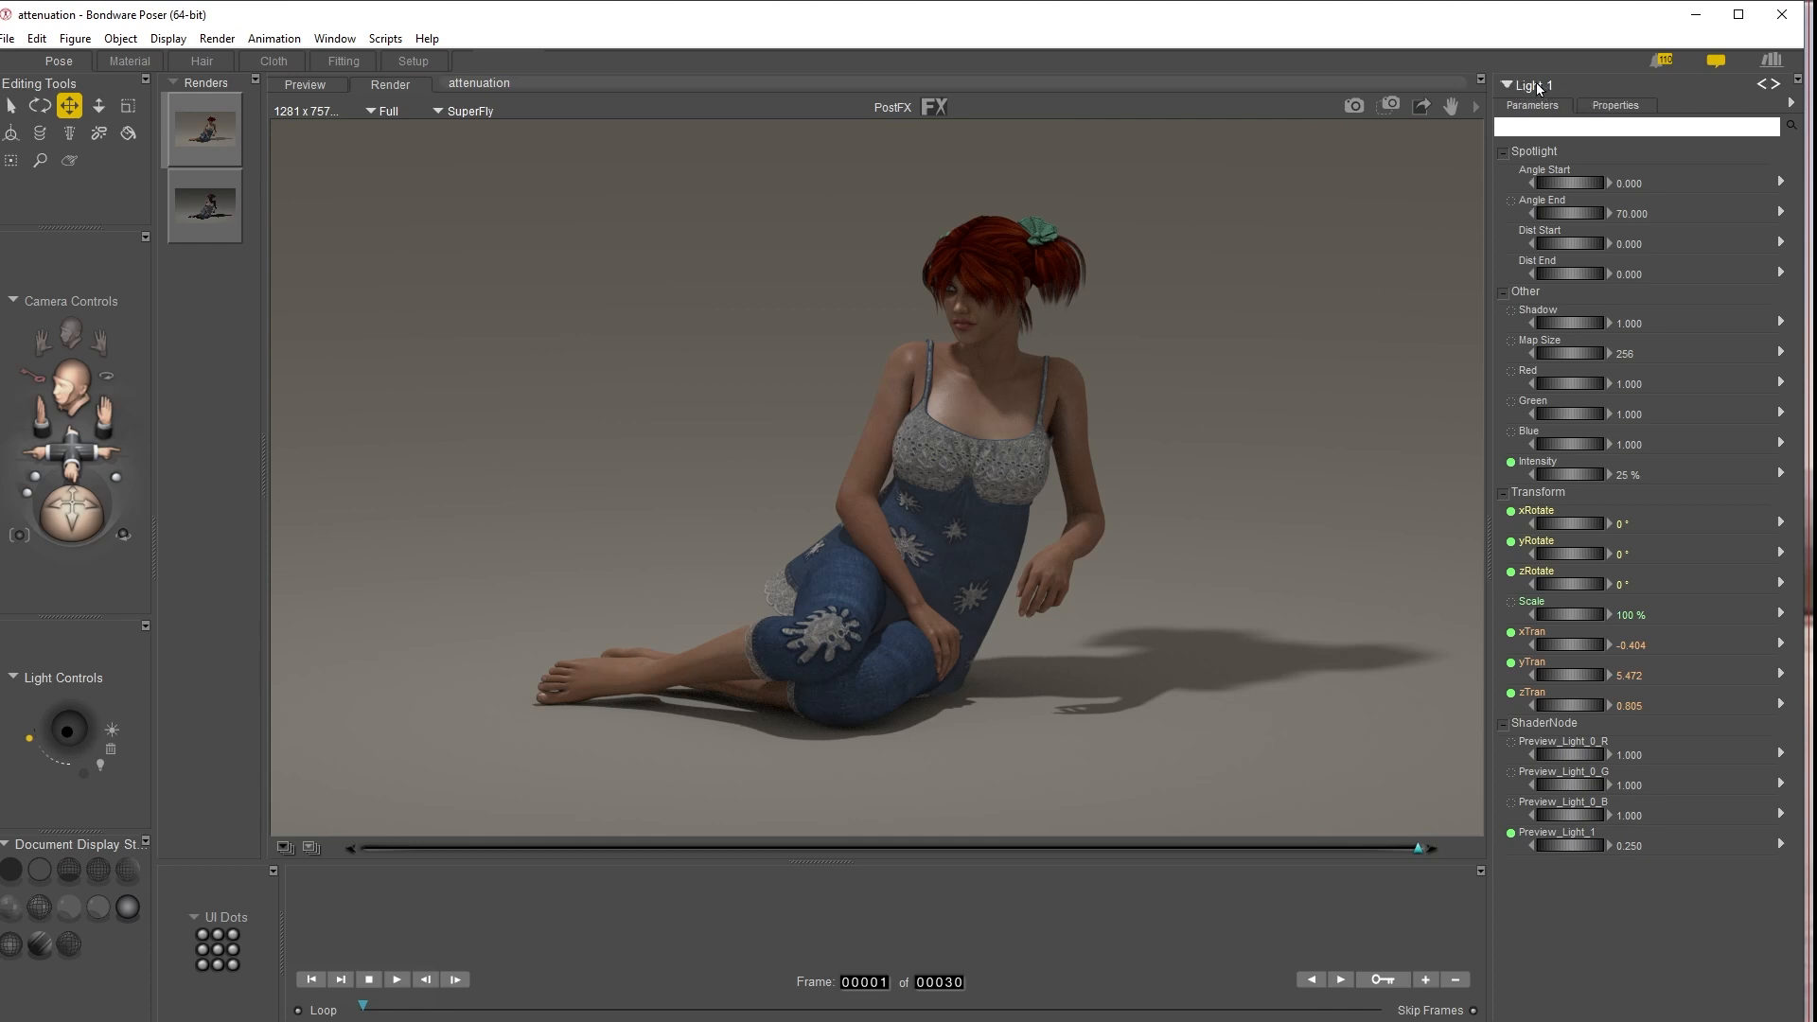
Set Light 1's attenuation to Inverse Square and render the scene in SuperFly
left_click(1624, 105)
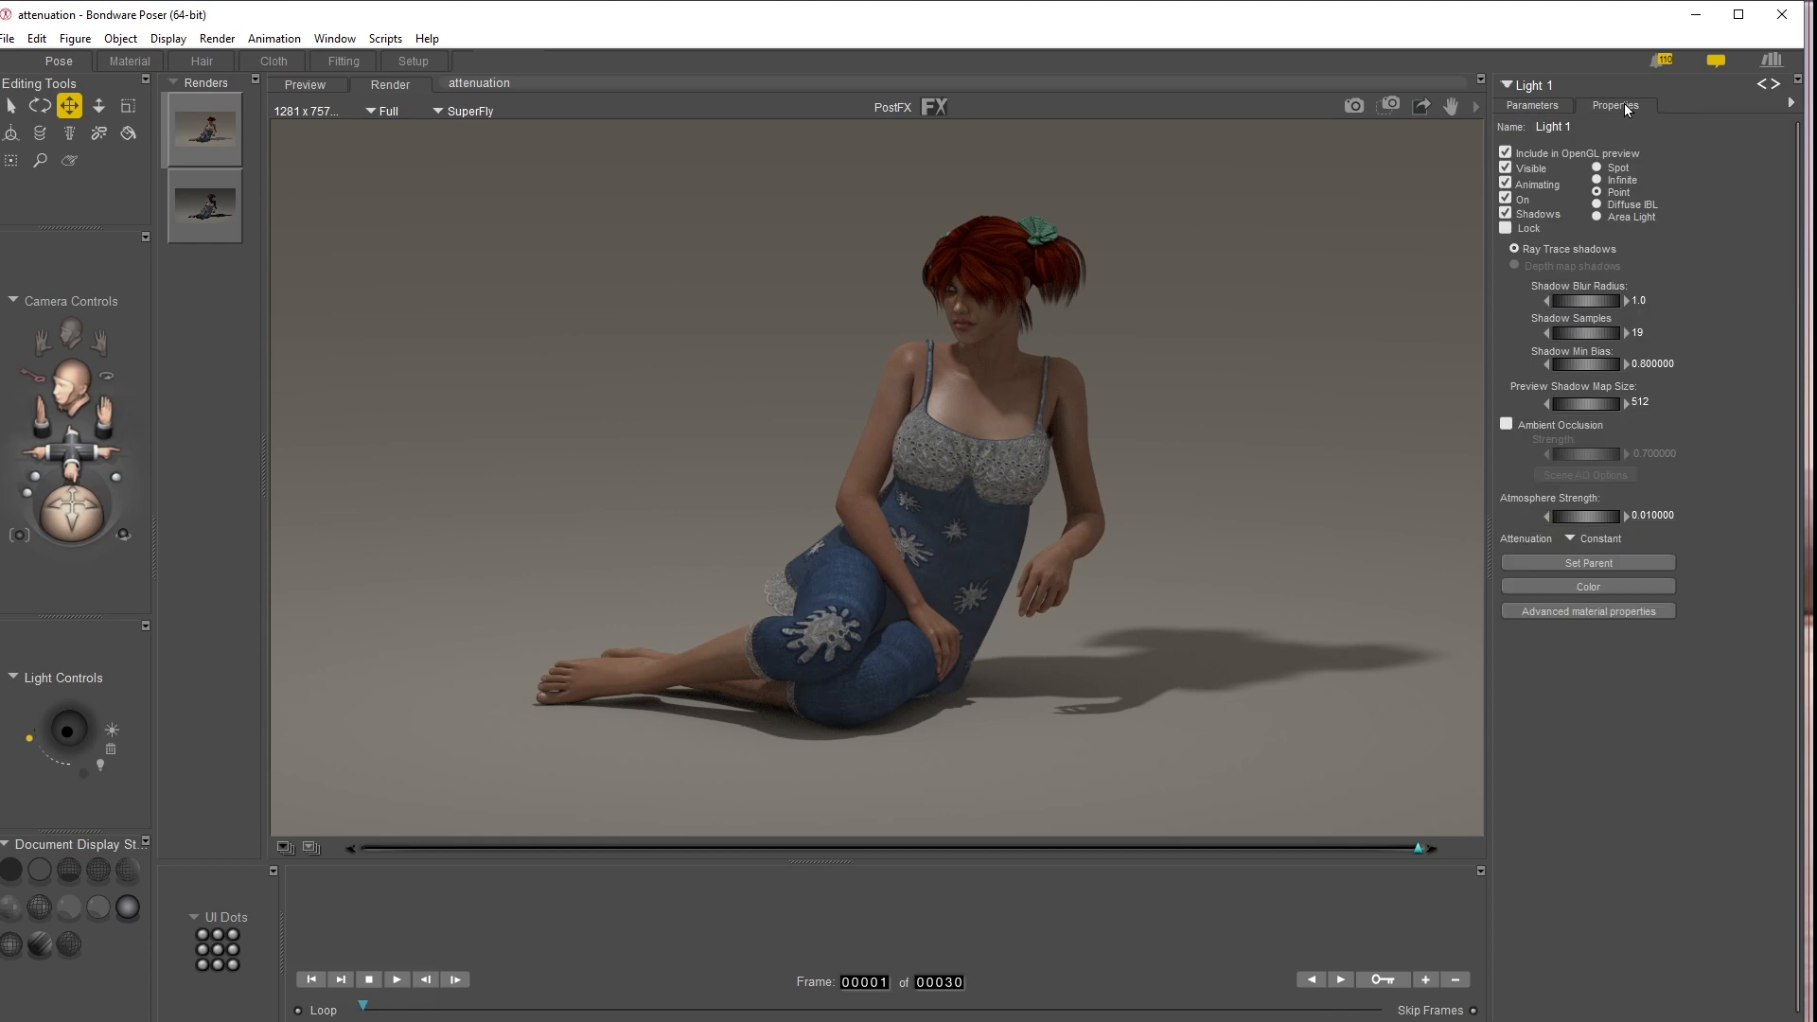
left_click(1602, 542)
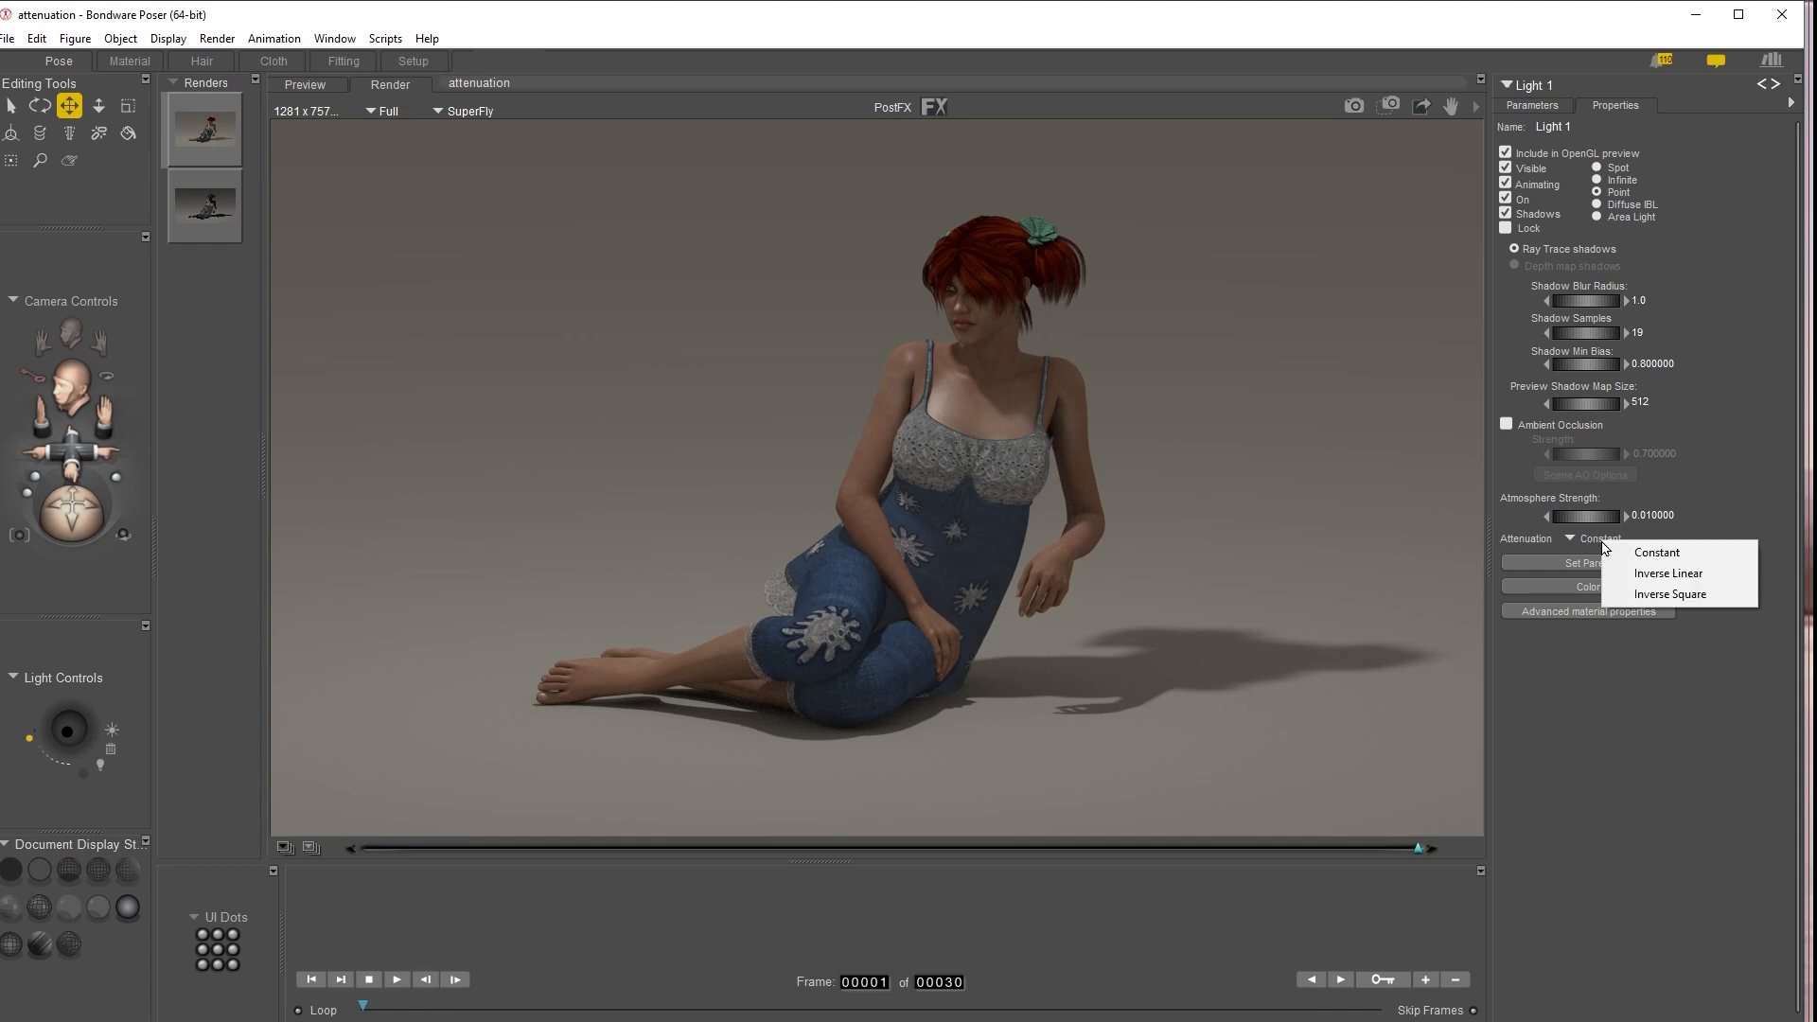
left_click(1672, 595)
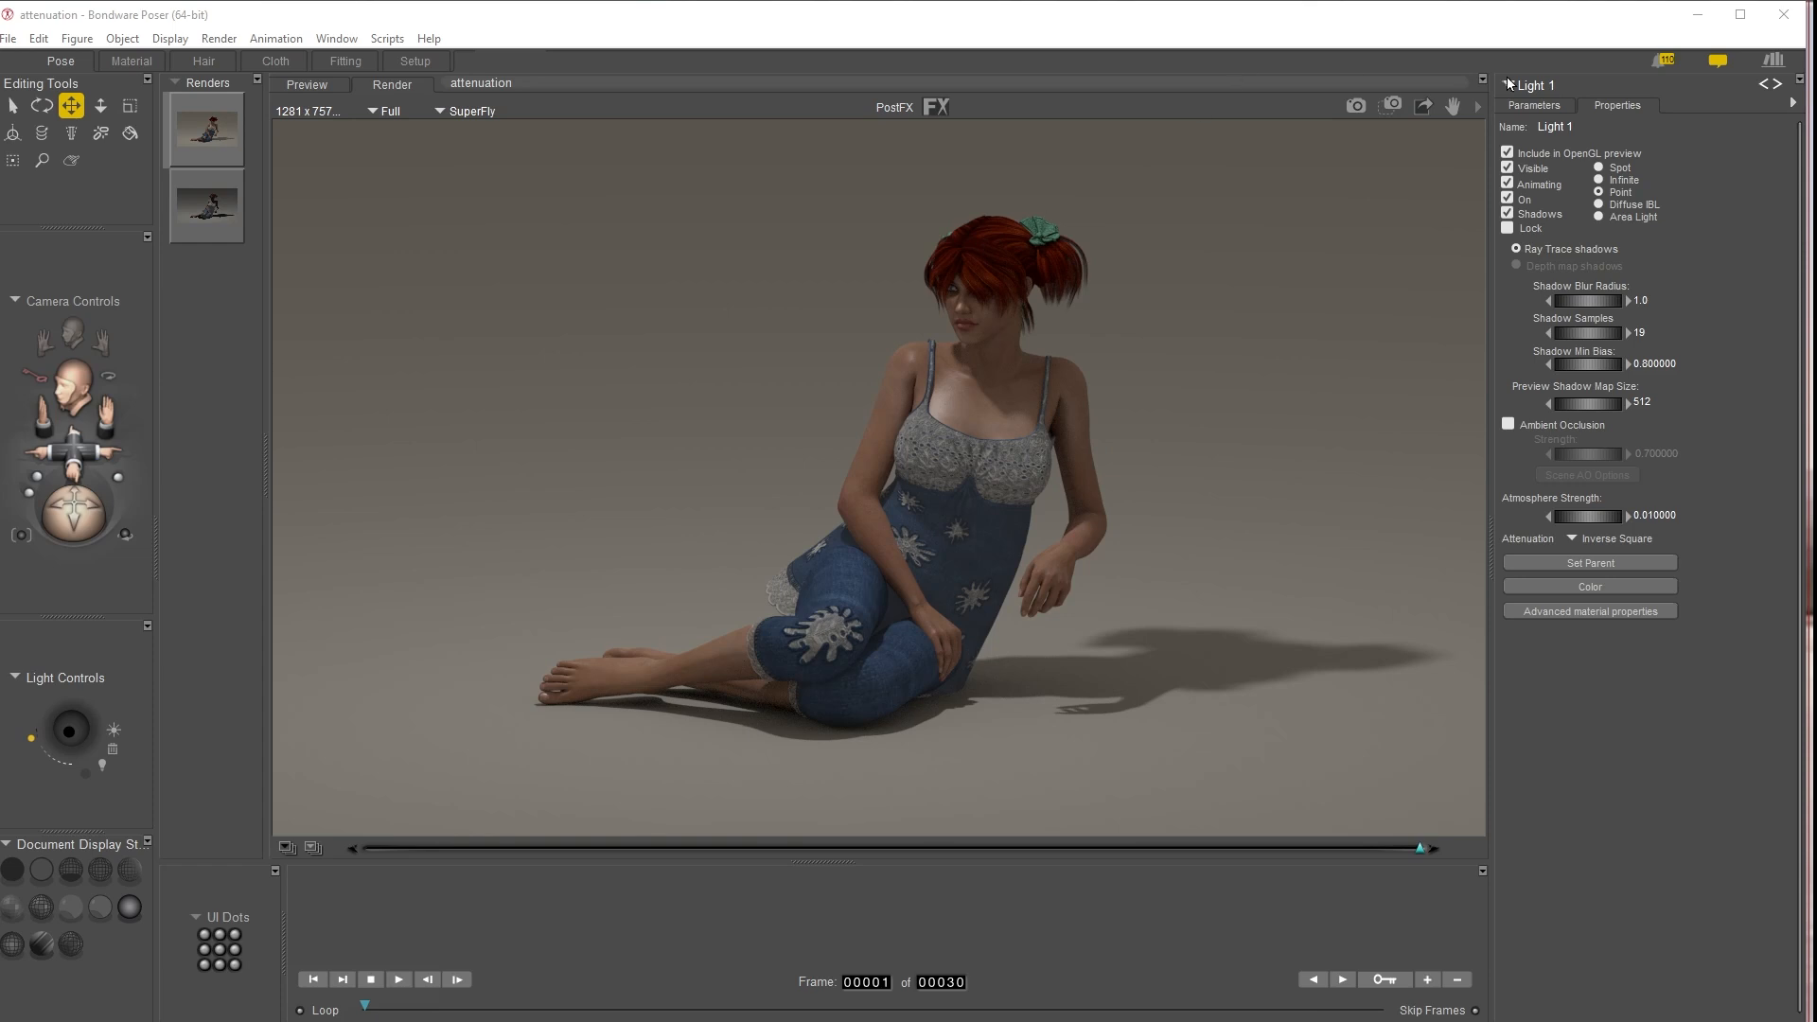
left_click(1356, 107)
left_click(1355, 107)
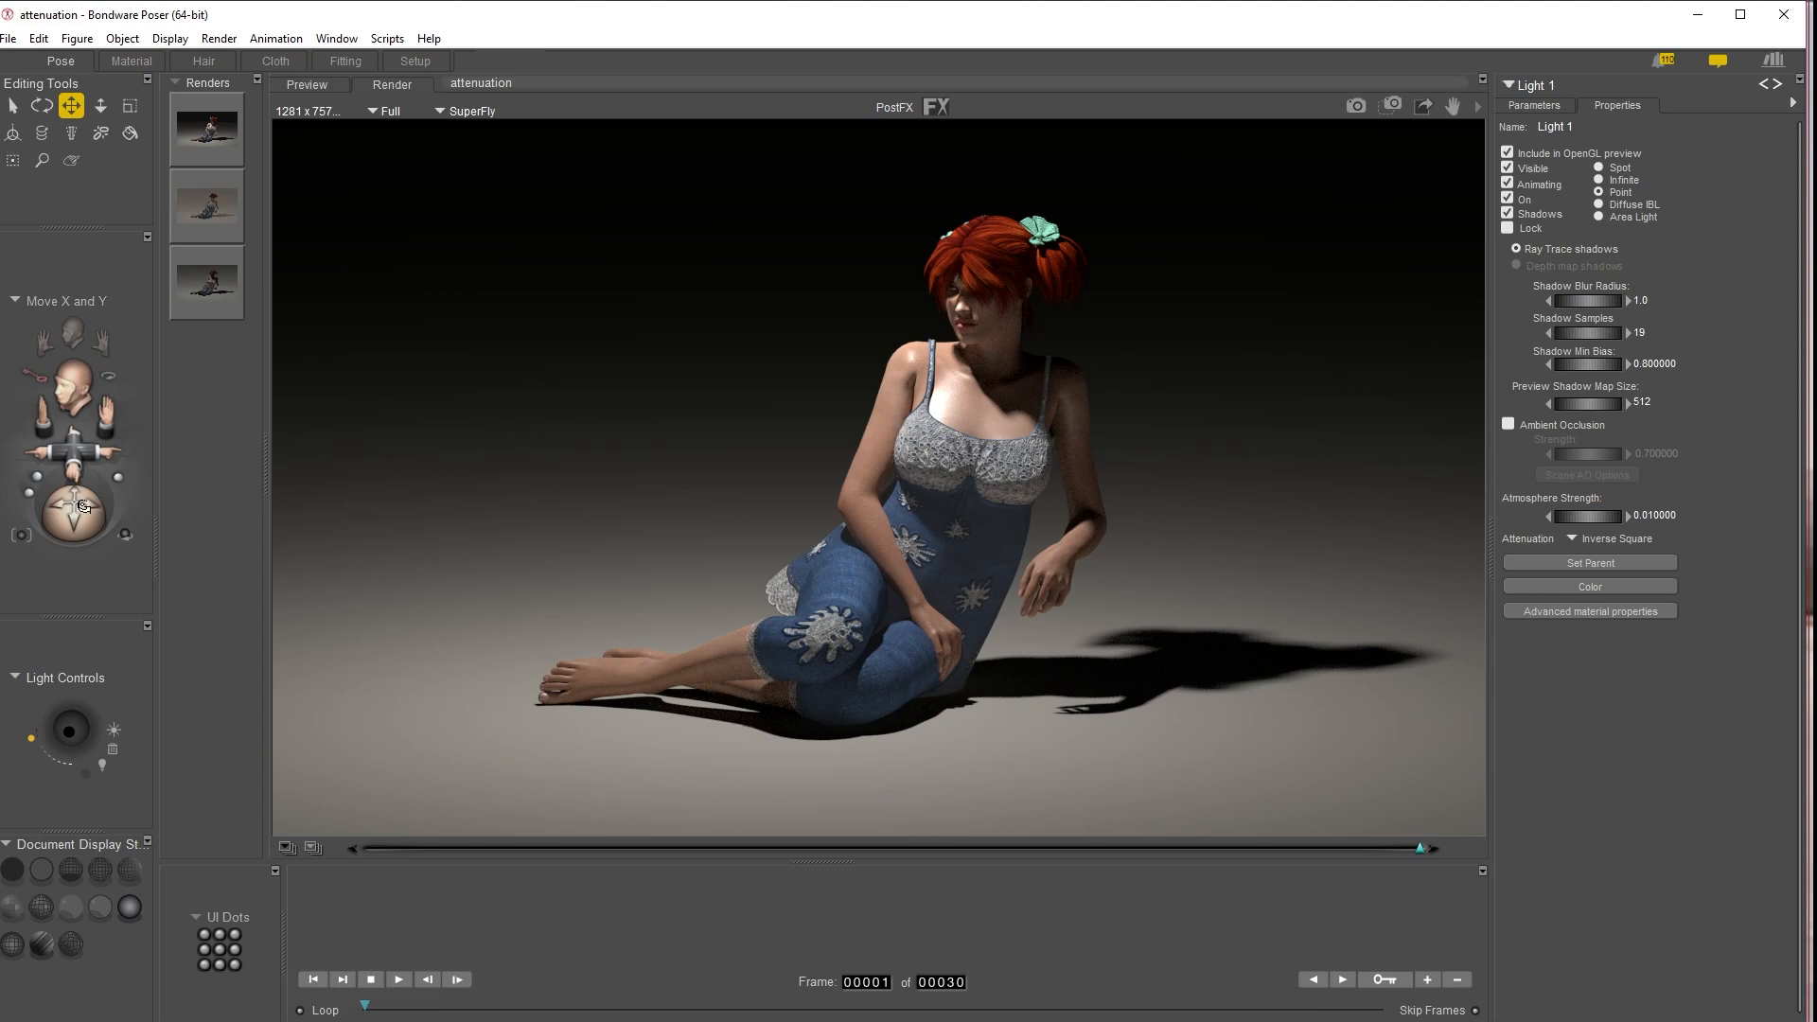
Pull the Face Camera back from the figure and render the wider view with Inverse Square lighting
left_click_drag(76, 458, 79, 566)
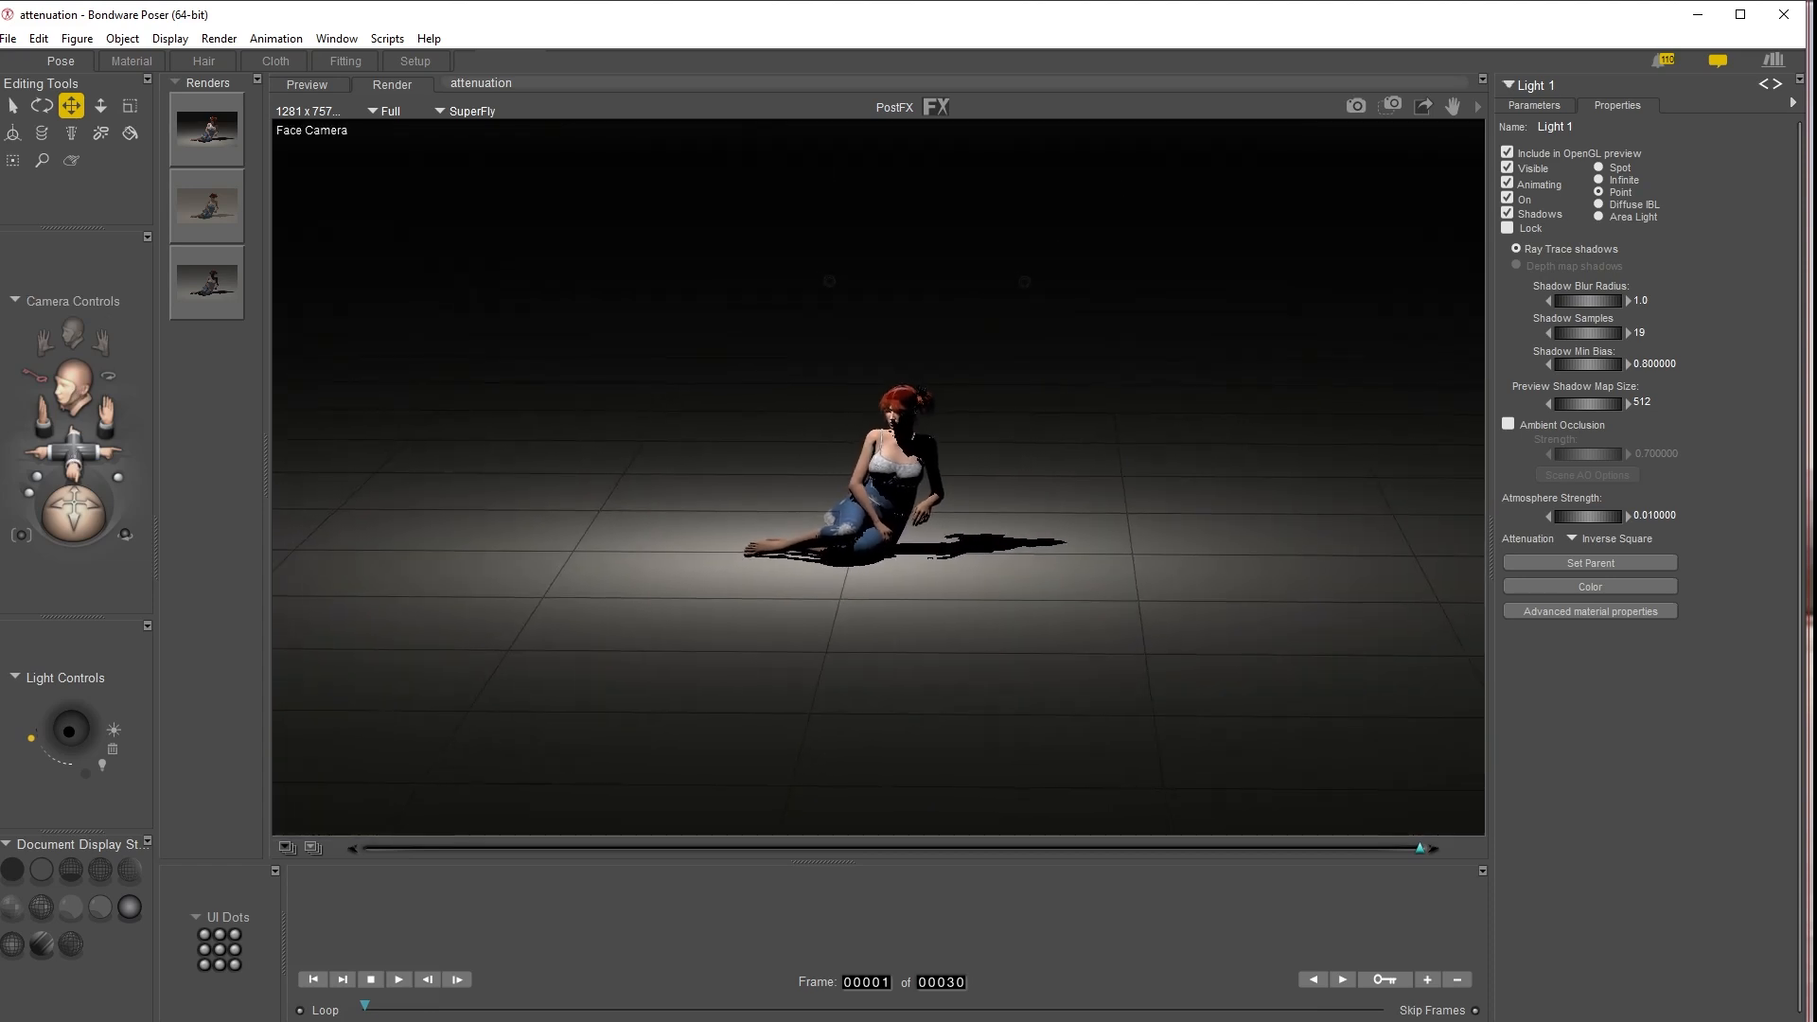
left_click(1259, 107)
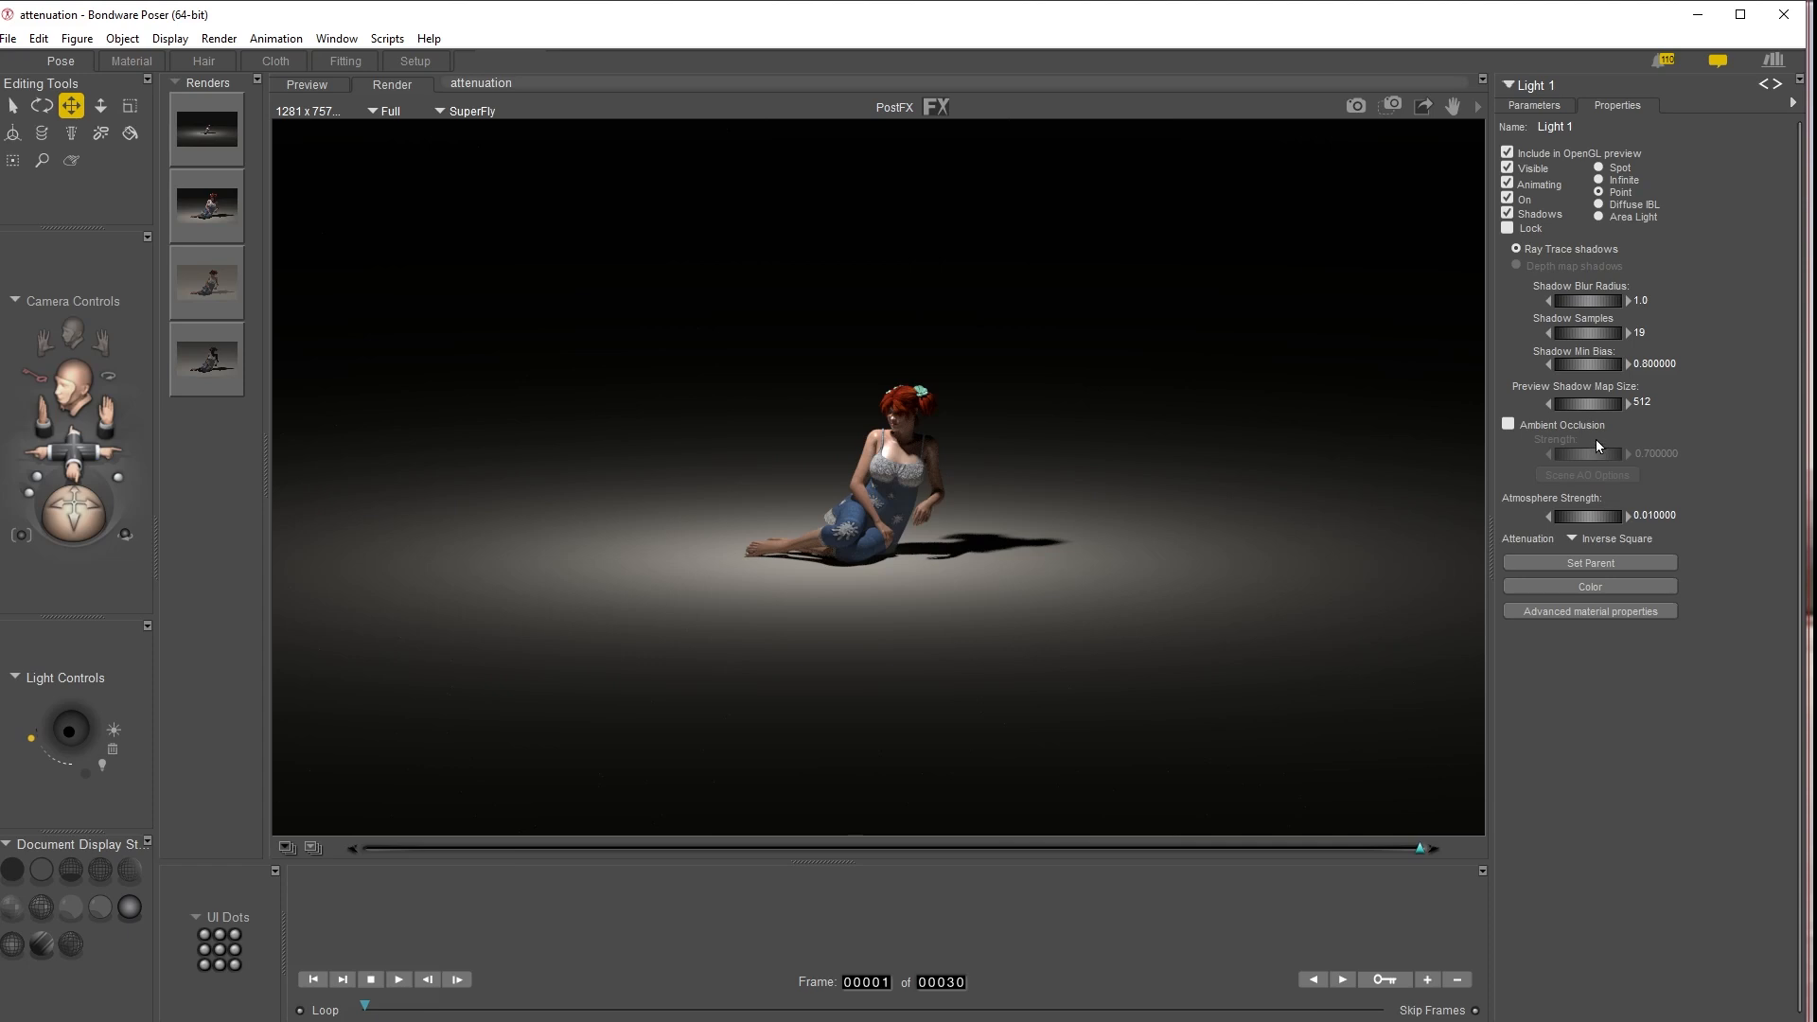
Render the wide view with Light 1's attenuation set to Constant and compare it with the Inverse Square render
left_click(1612, 540)
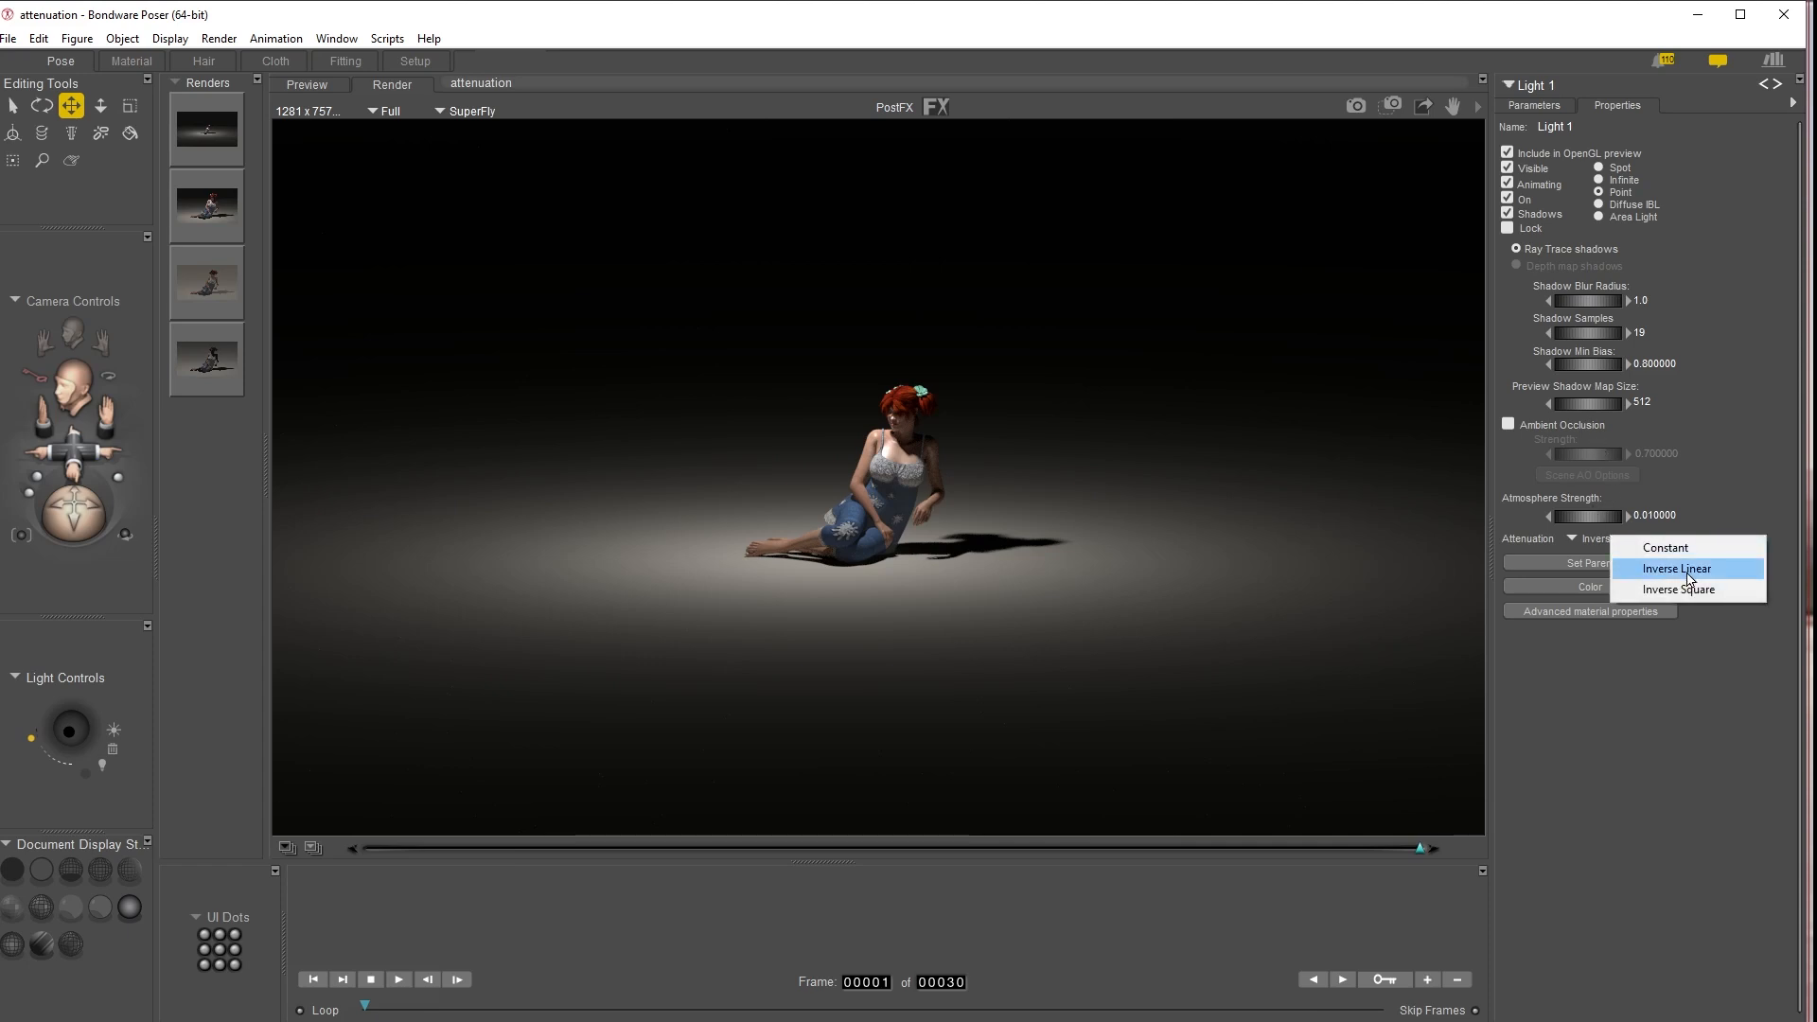
left_click(1644, 547)
left_click(1355, 105)
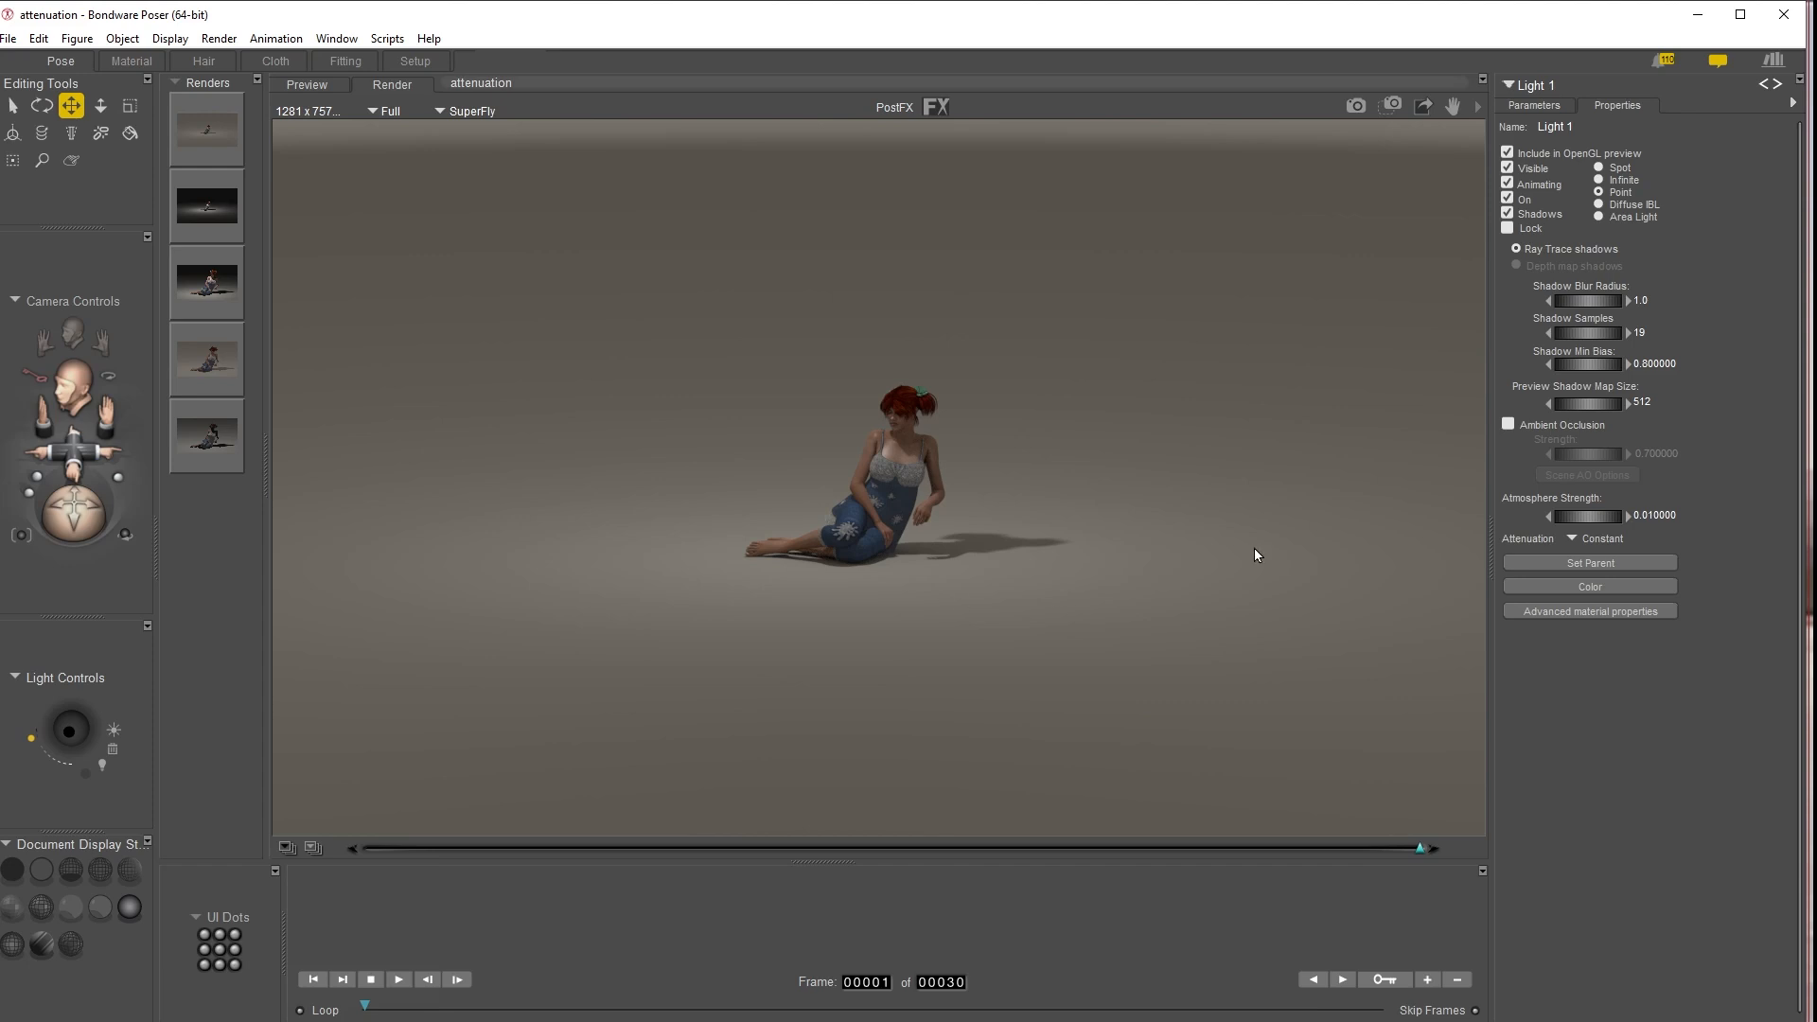
left_click(206, 204)
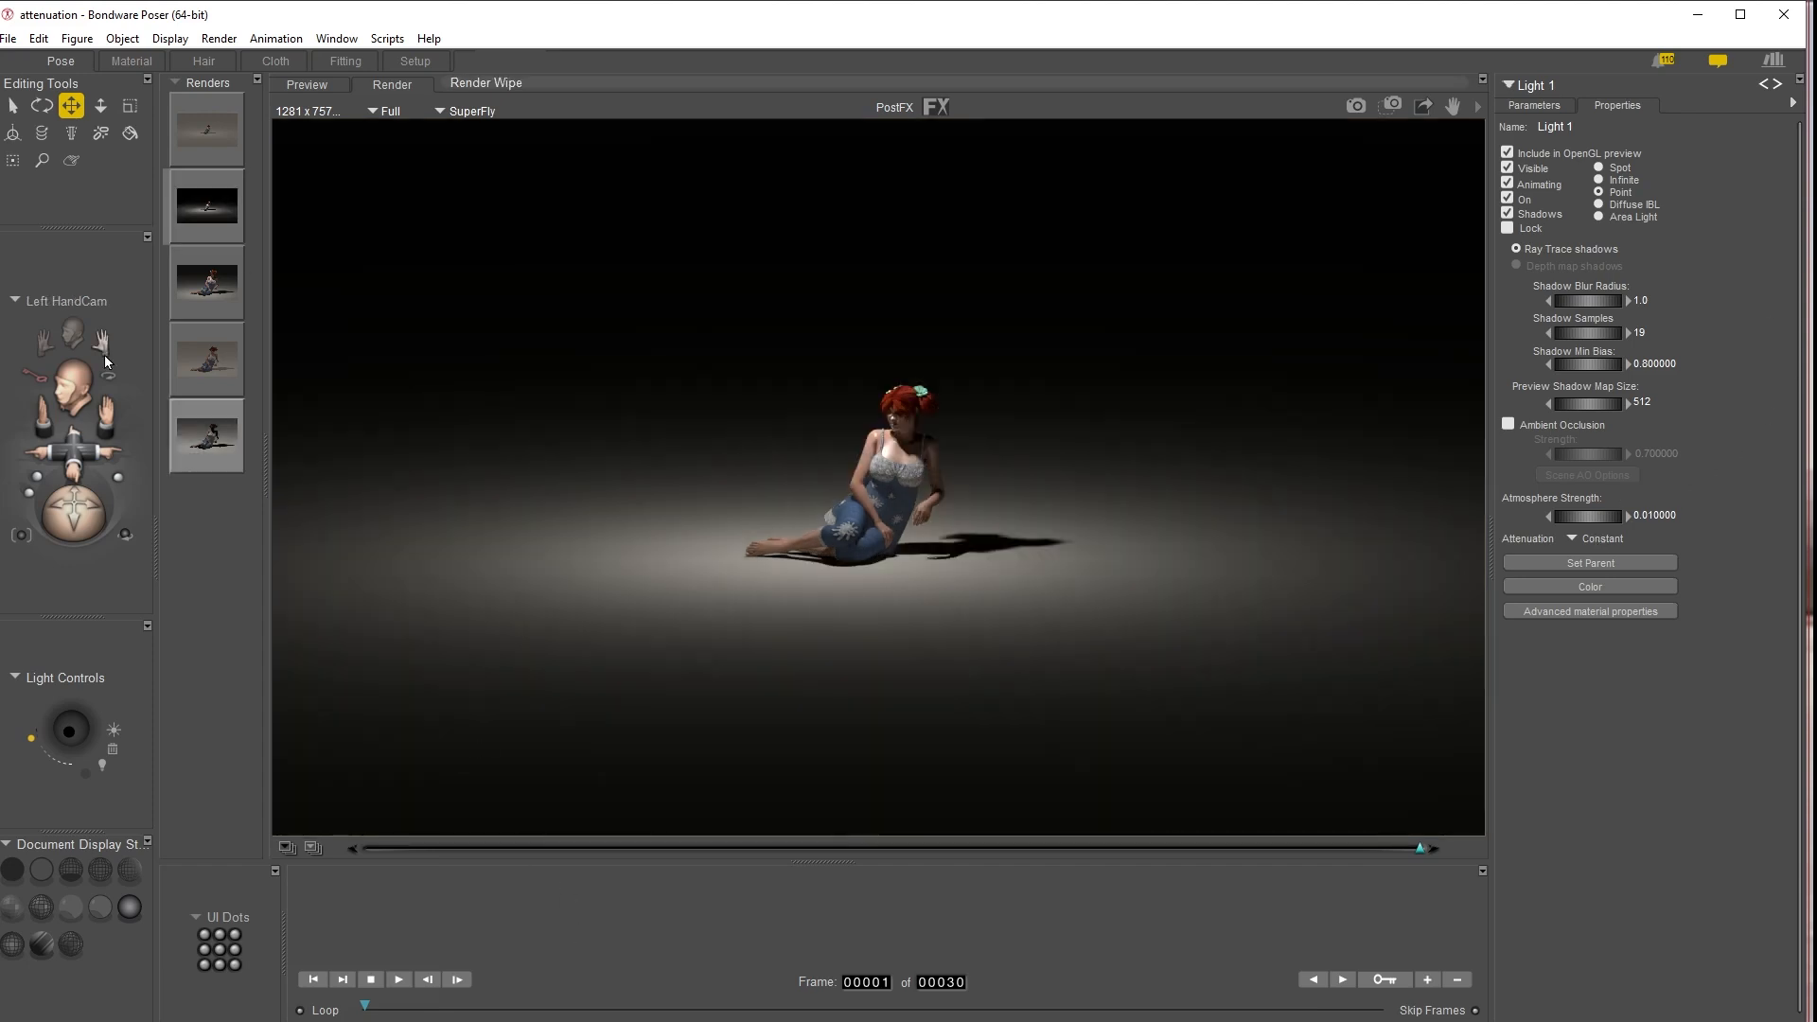
Bring the Face Camera back close to the figure and set Light 1's attenuation to Inverse Square
left_click_drag(74, 456, 154, 437)
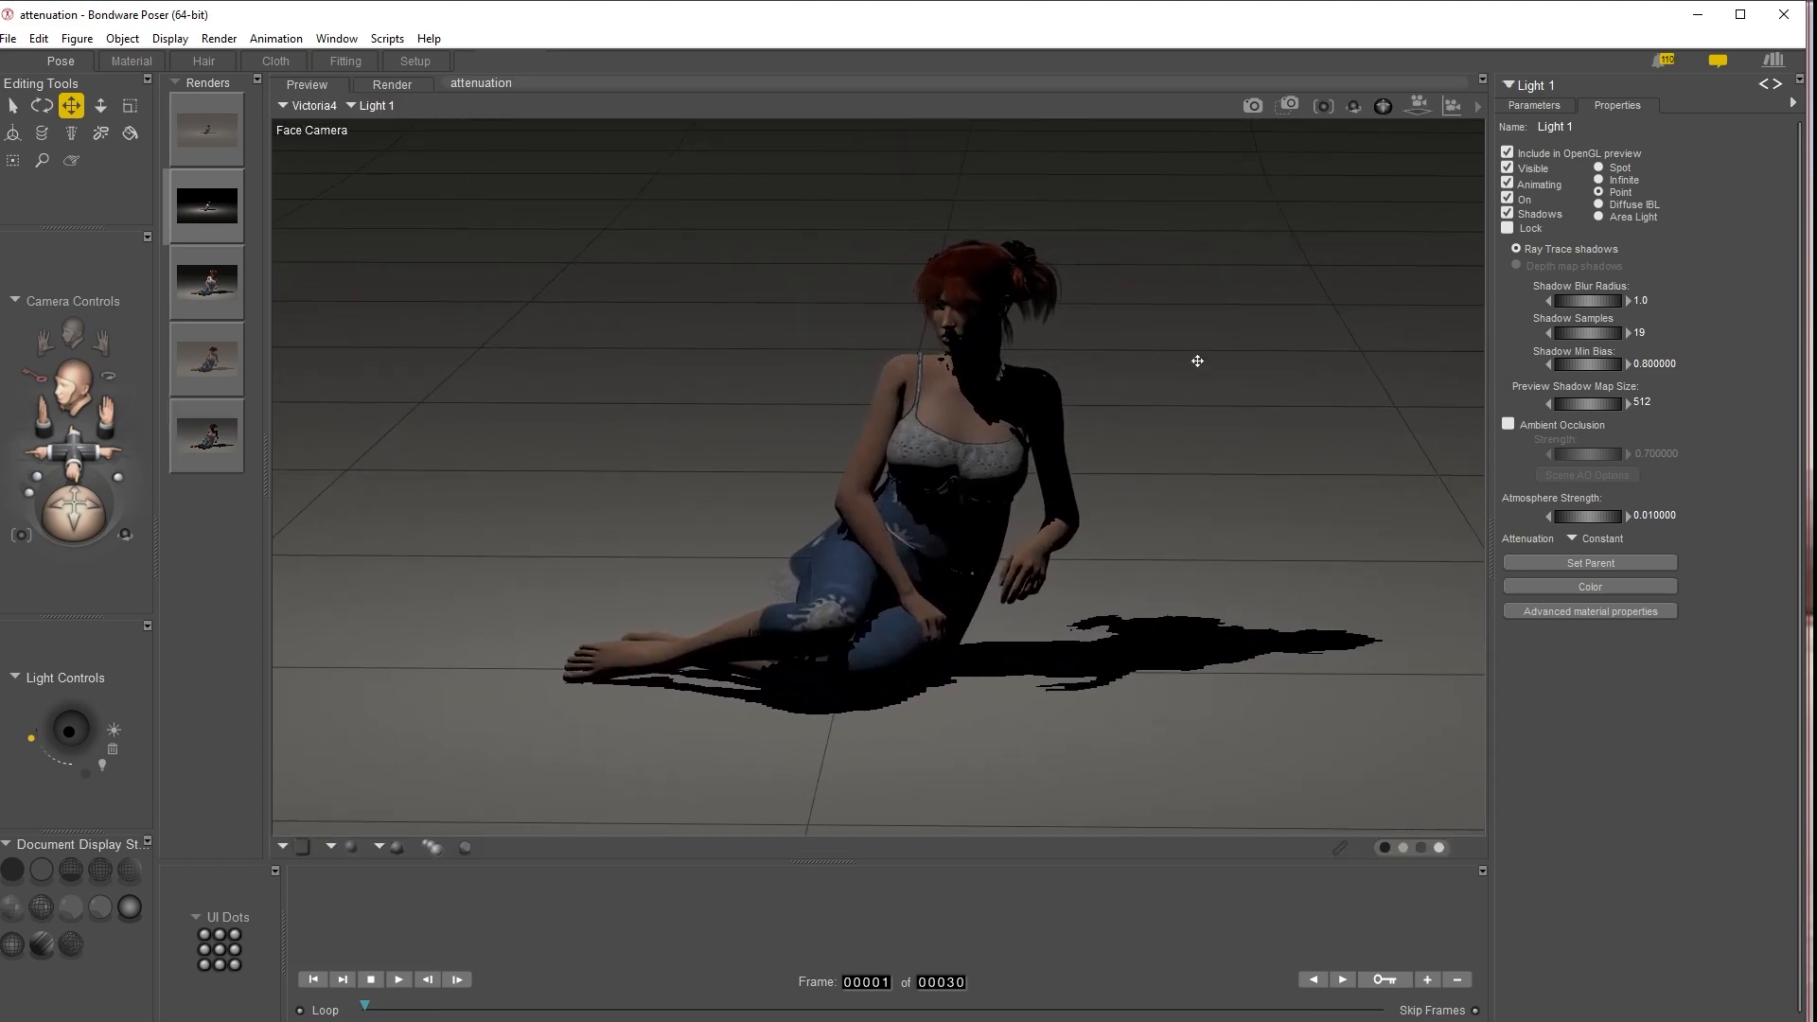
left_click(1606, 539)
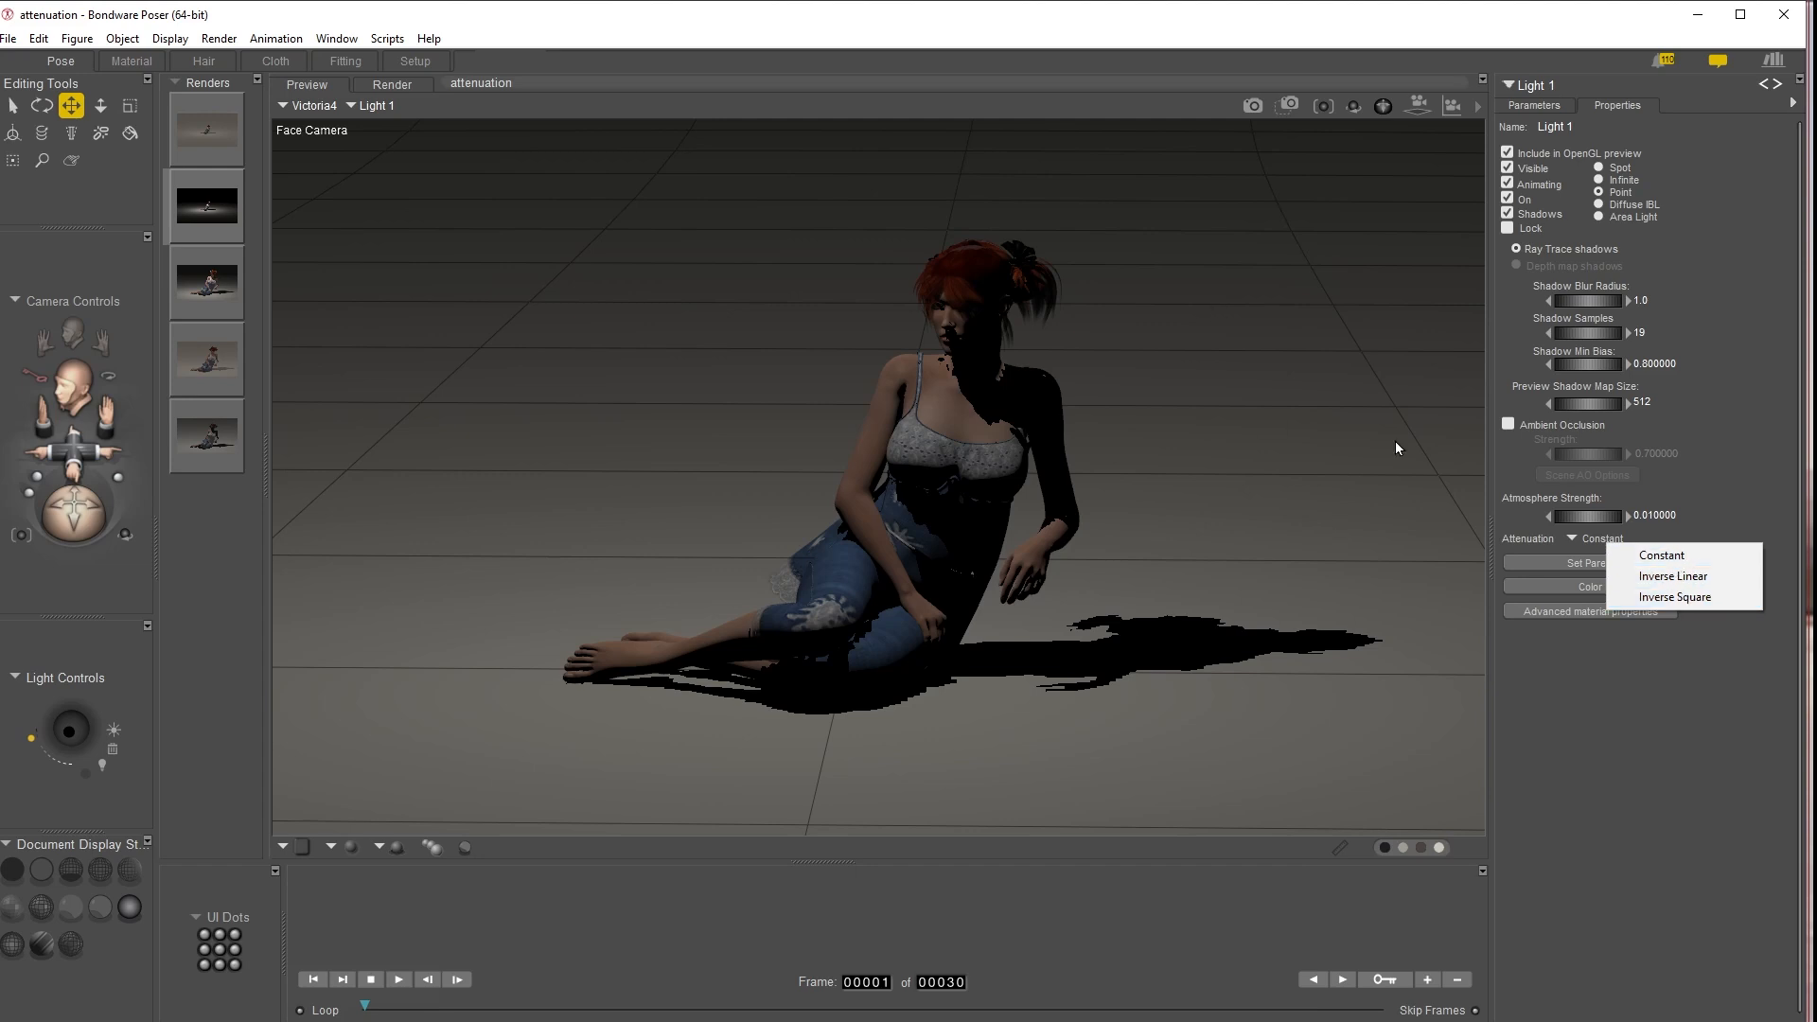
left_click(1702, 599)
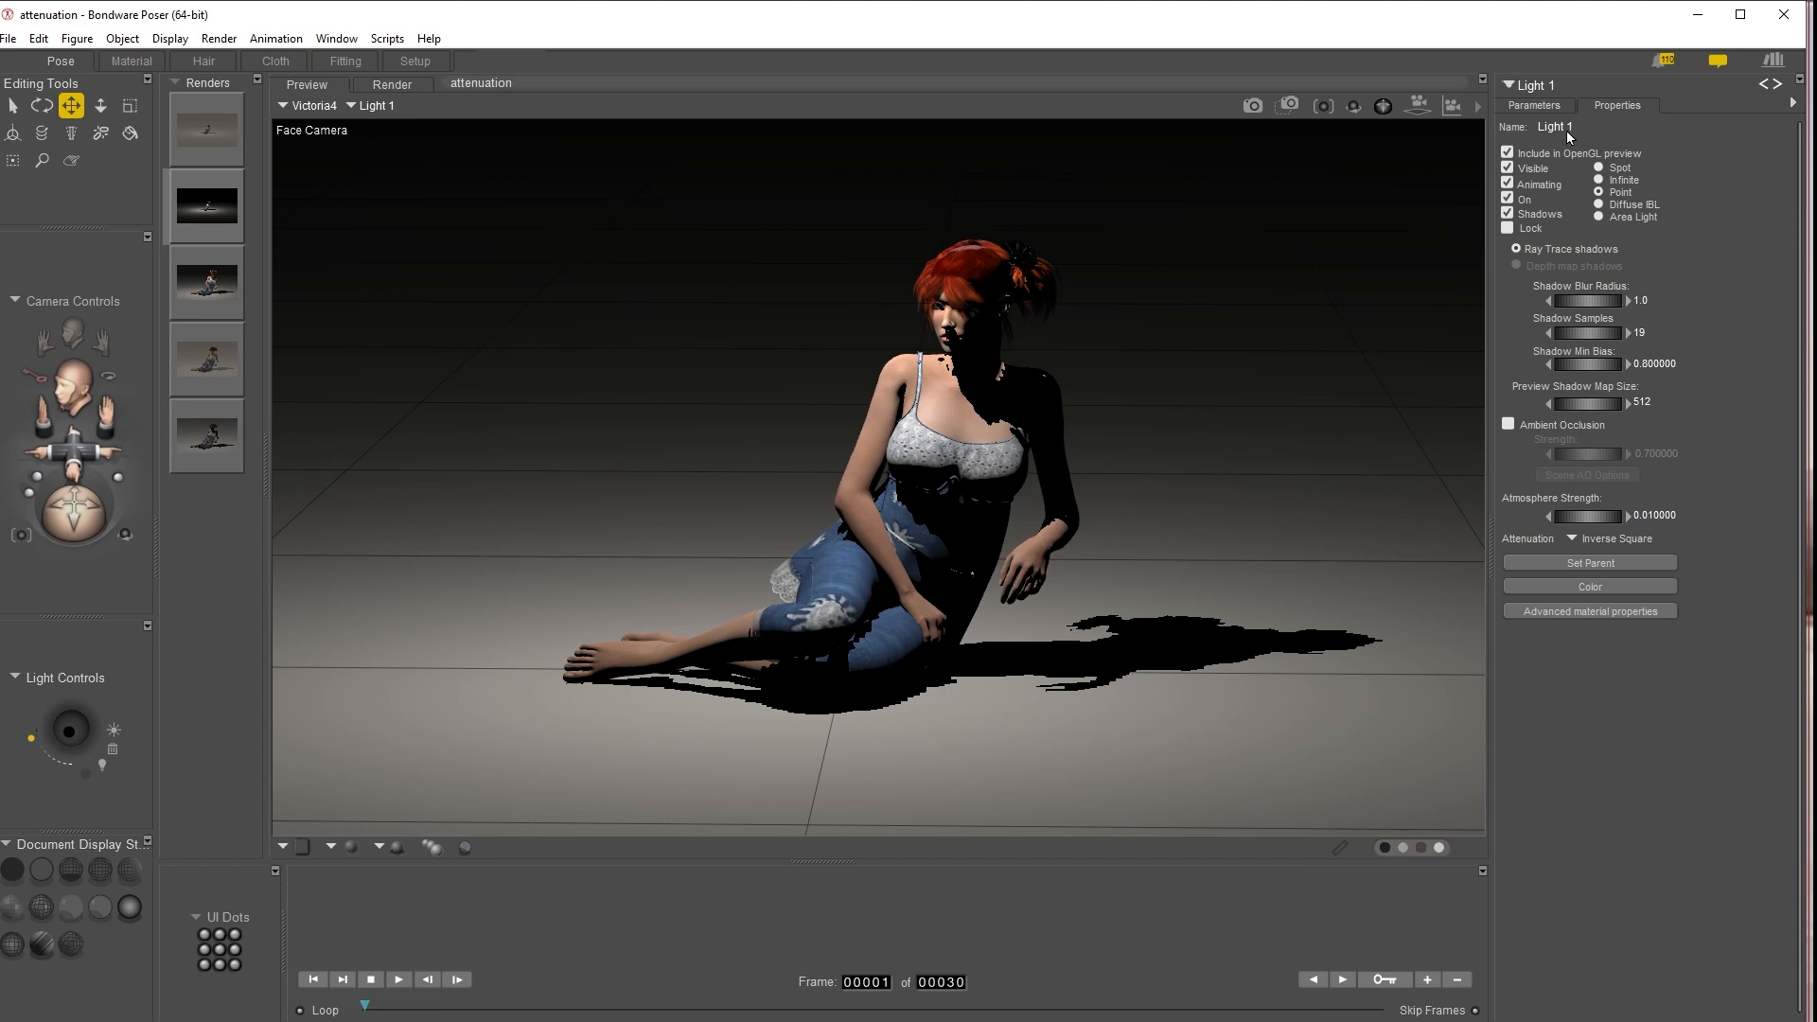
Turn on Light 2 and render the close-up Face Camera view
left_click(1526, 83)
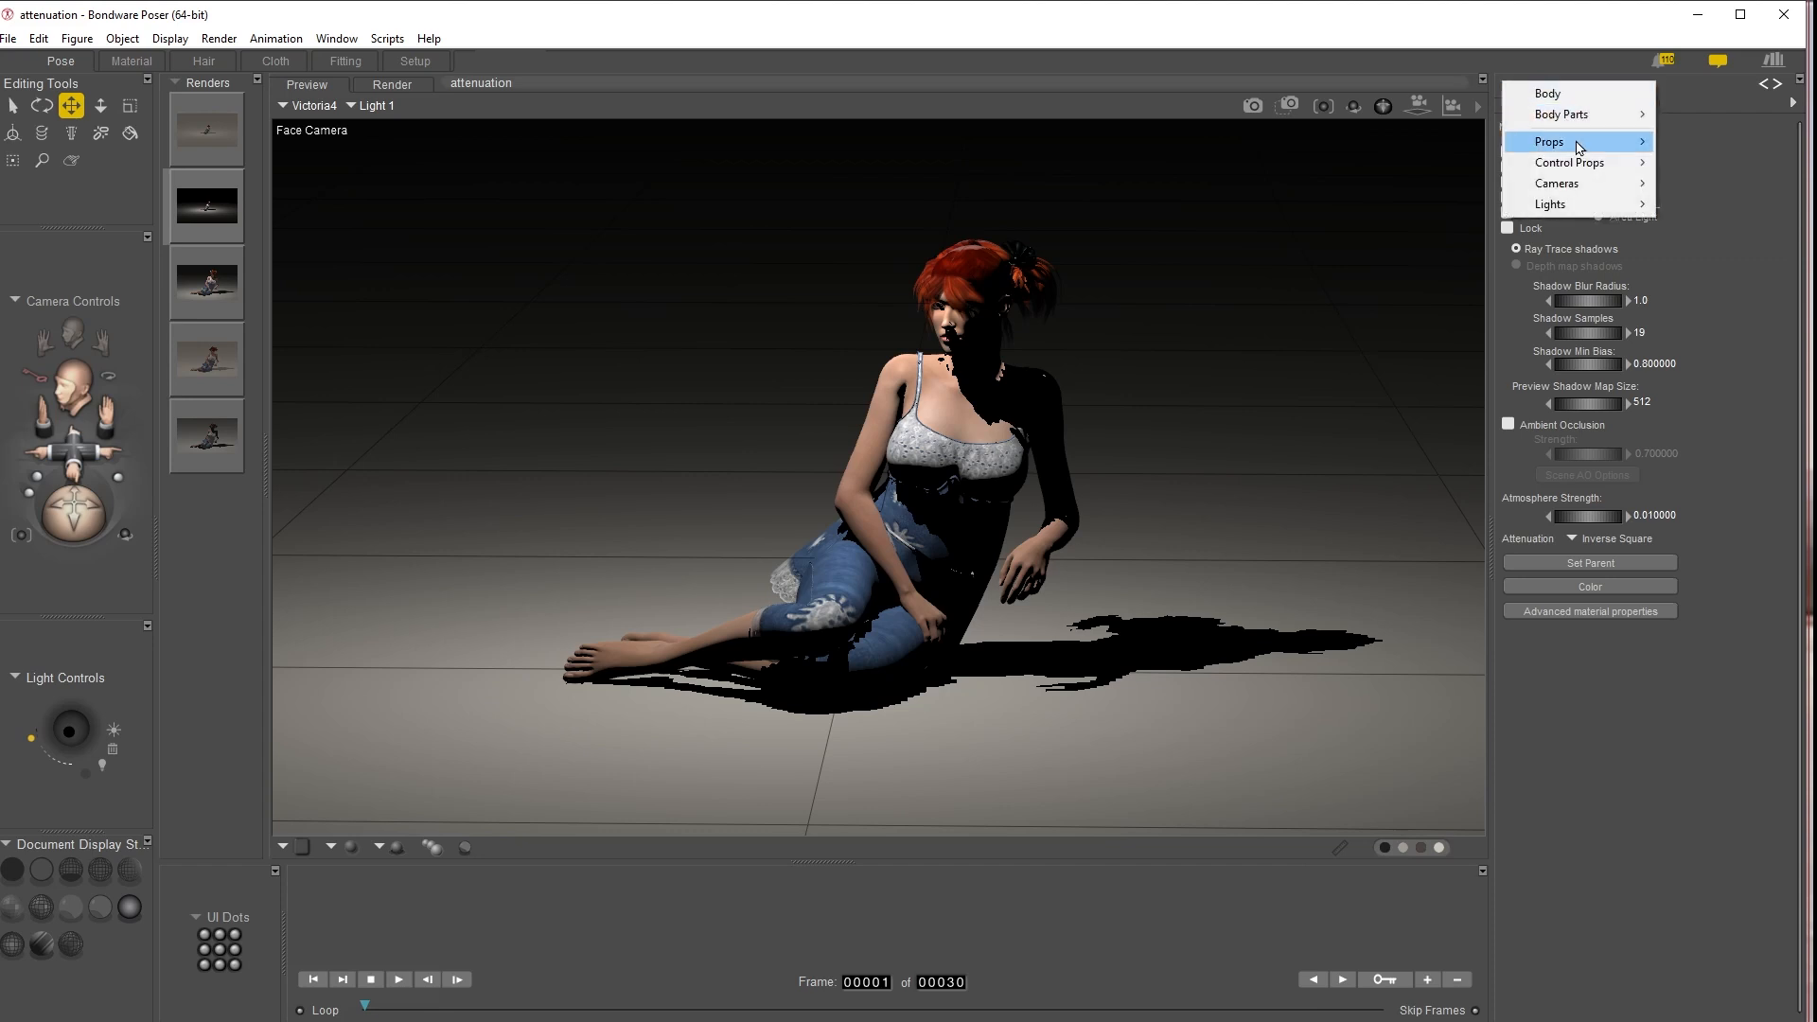
mouse_move(1576, 204)
left_click(1704, 226)
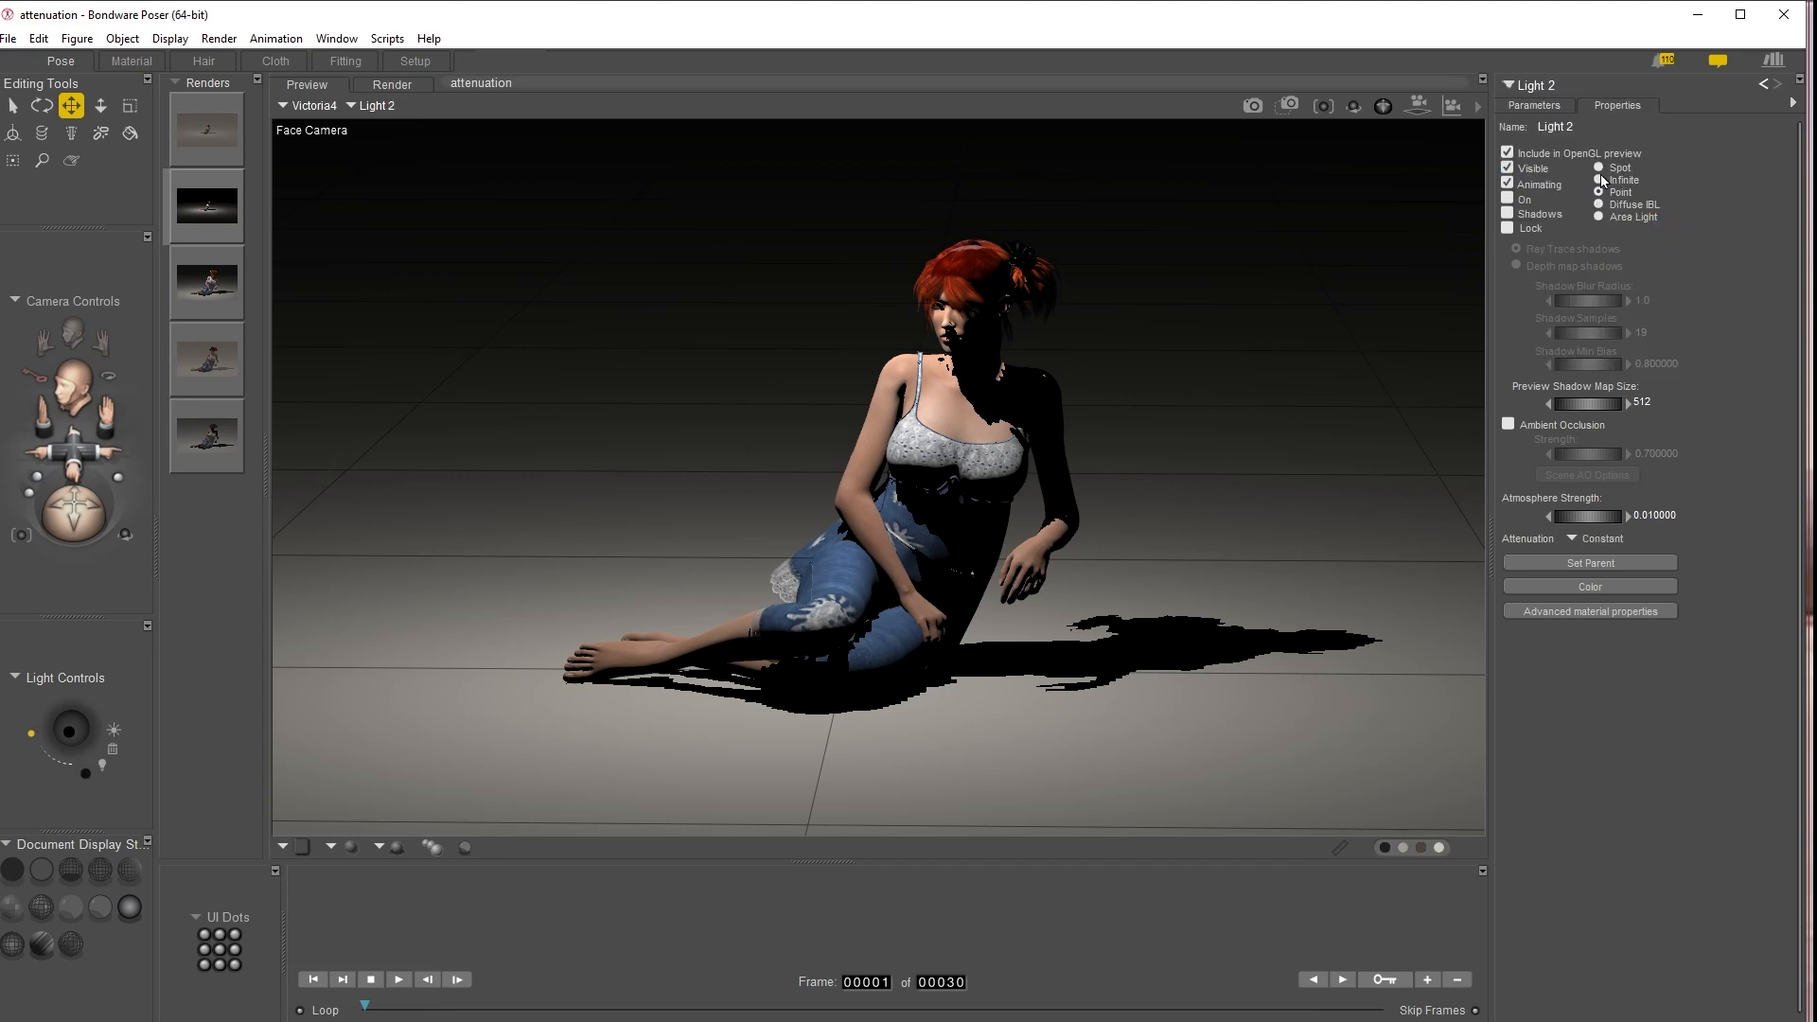
left_click(1508, 199)
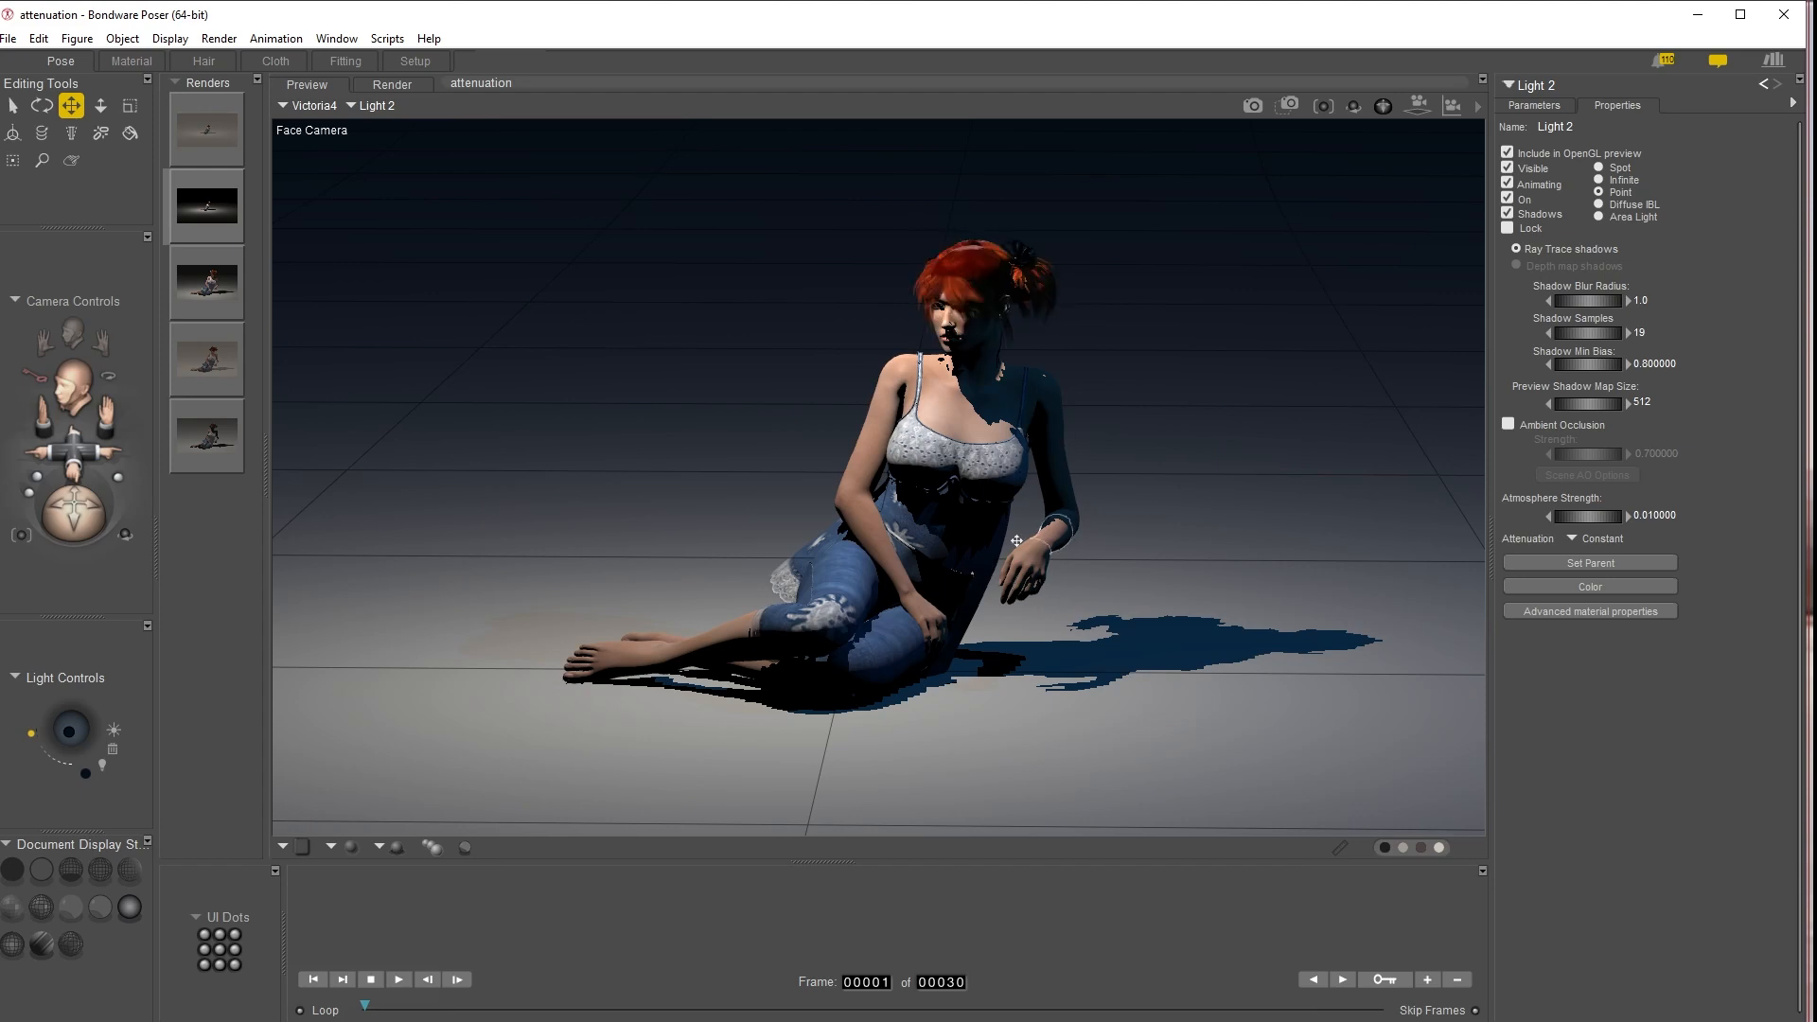
left_click(1251, 105)
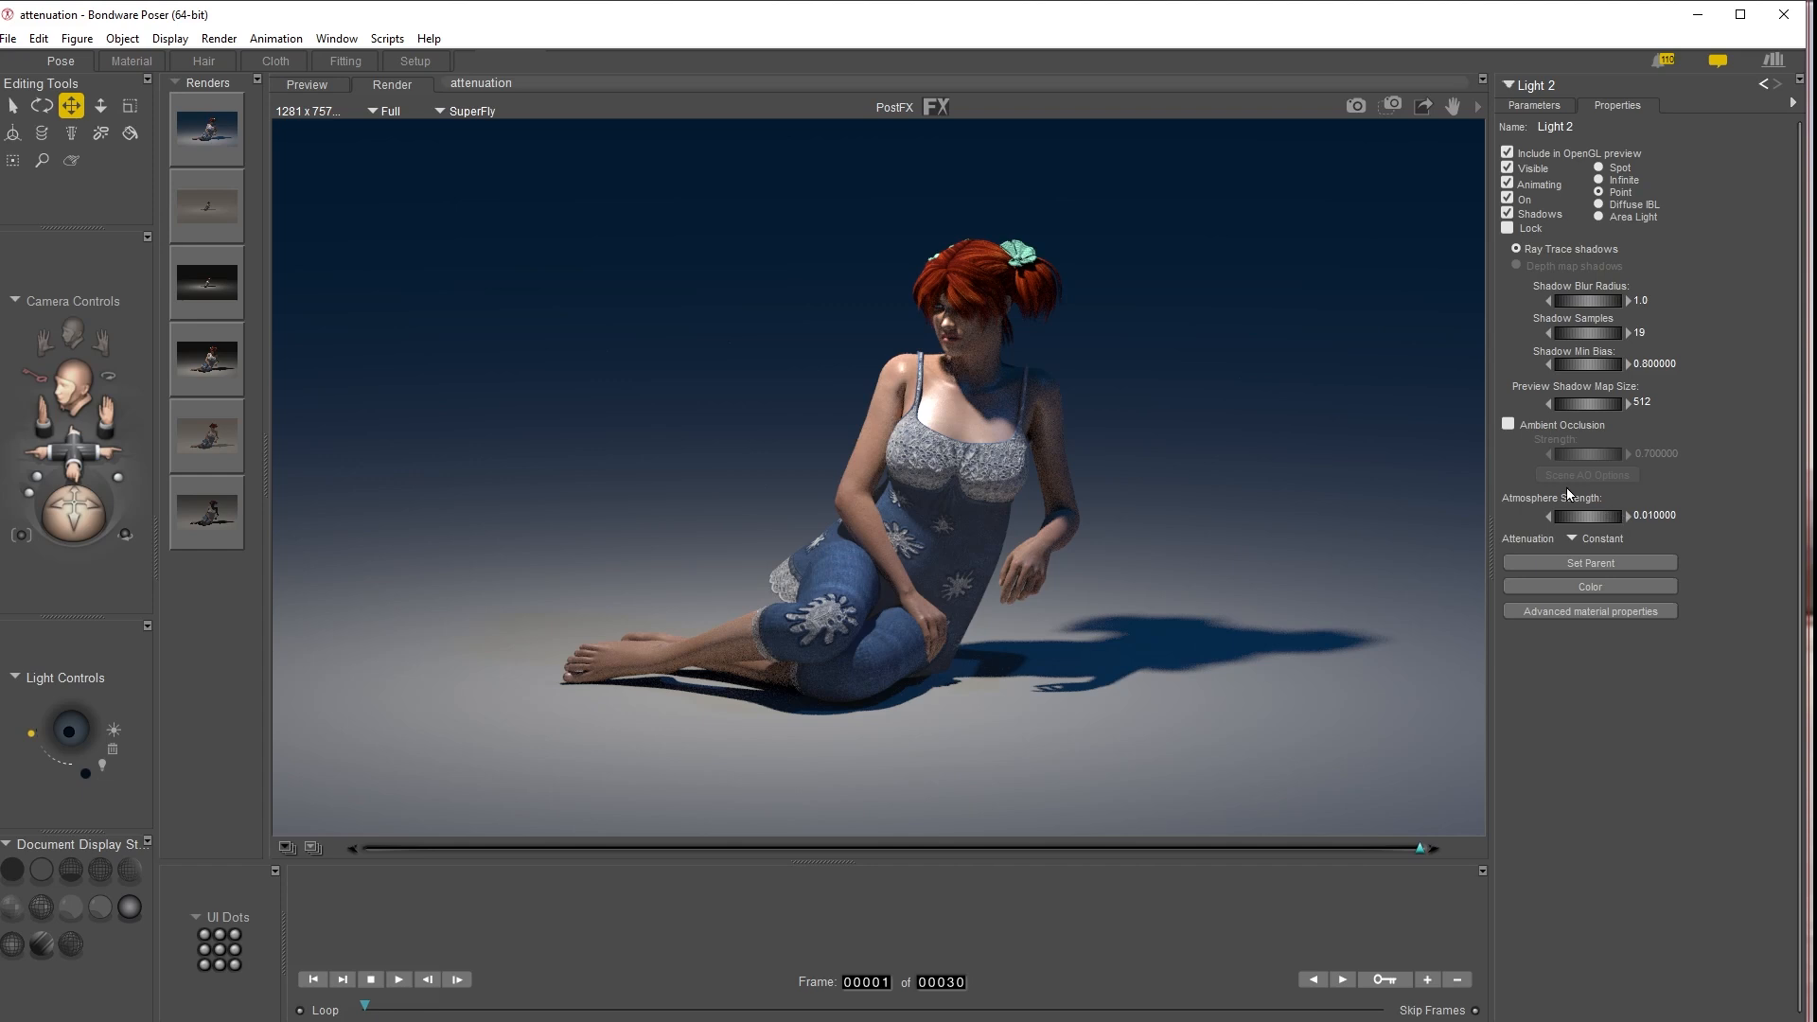
Set Light 2's attenuation to Inverse Square and render the scene again
left_click(1612, 539)
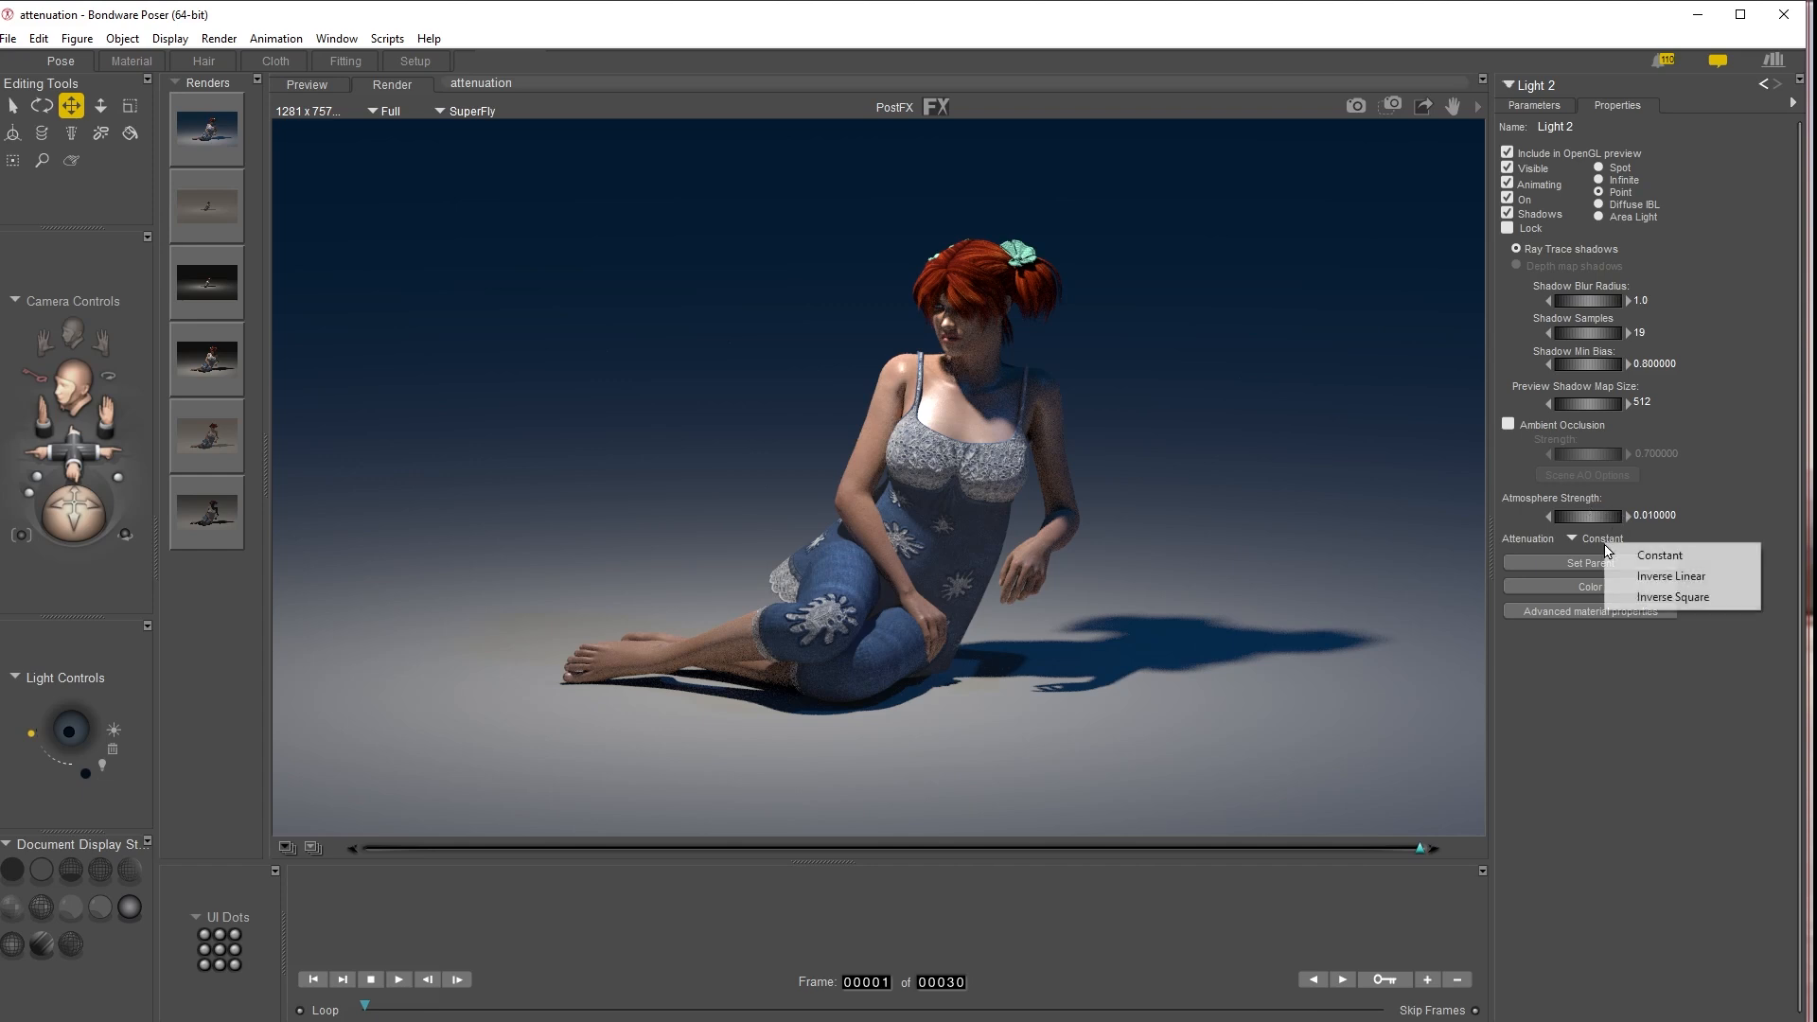
left_click(1671, 597)
left_click(1360, 106)
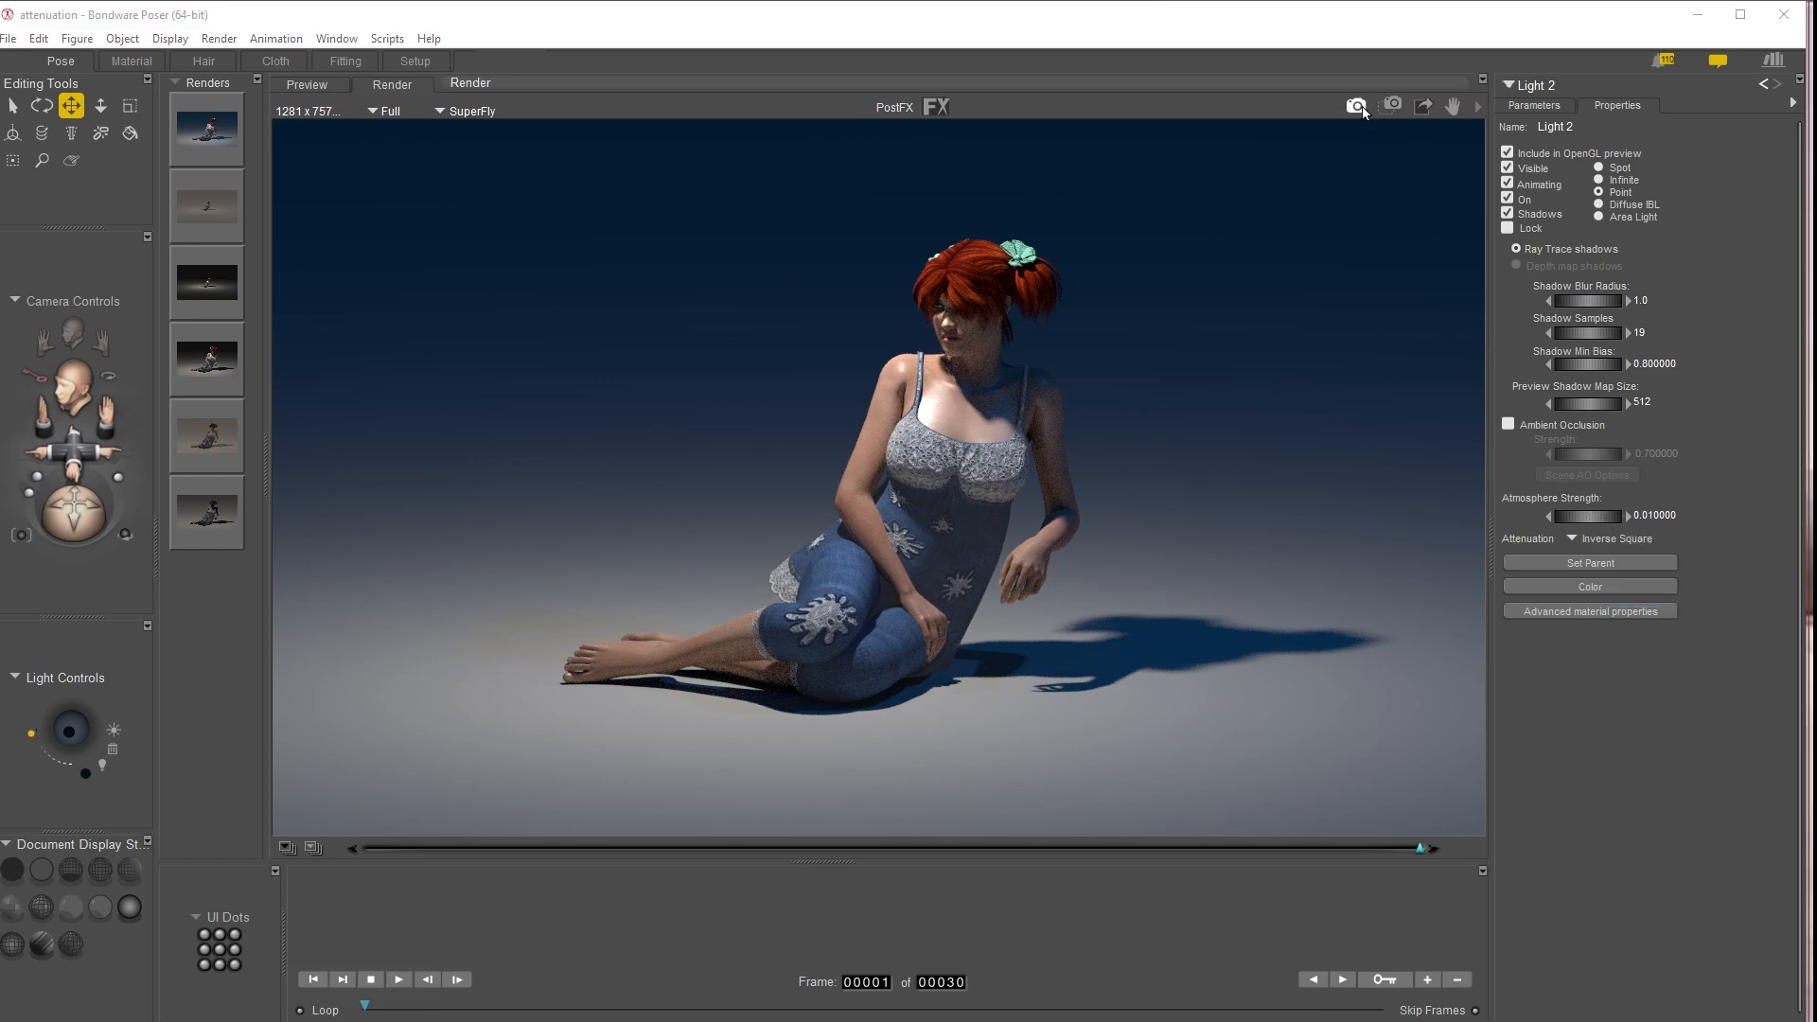